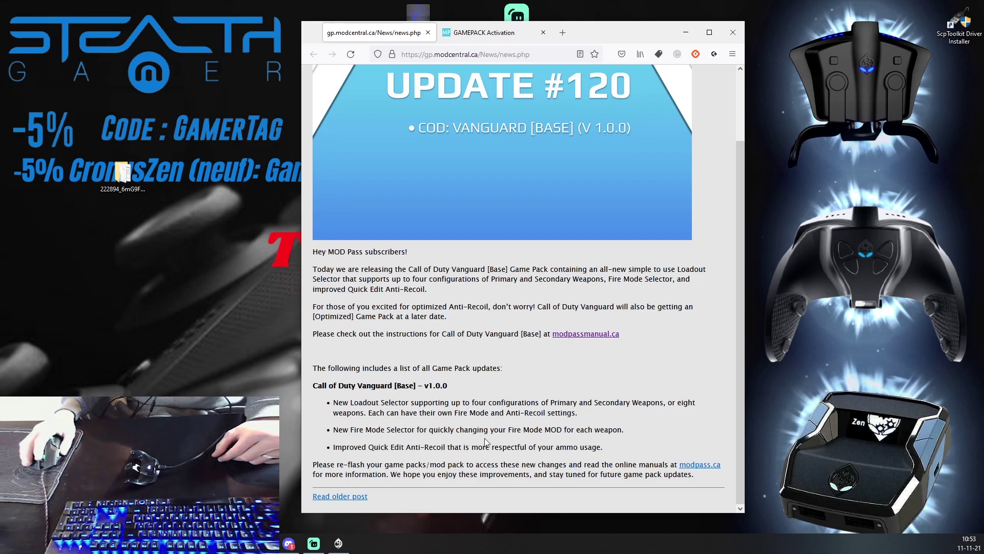
# - Close the game pack update news page and minimise the browser window
pyautogui.moveTo(335, 447); pyautogui.dragTo(559, 447)
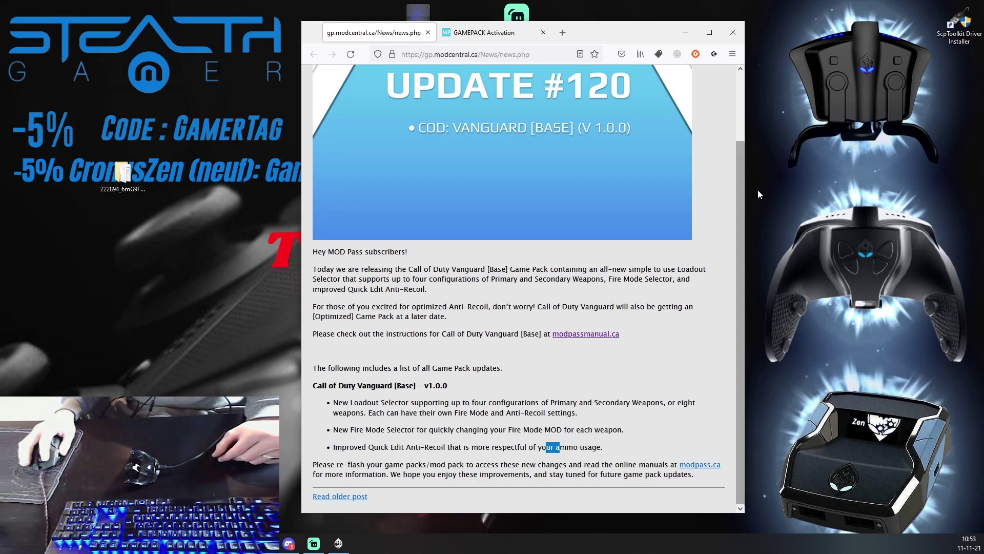
pyautogui.click(428, 32)
pyautogui.click(686, 32)
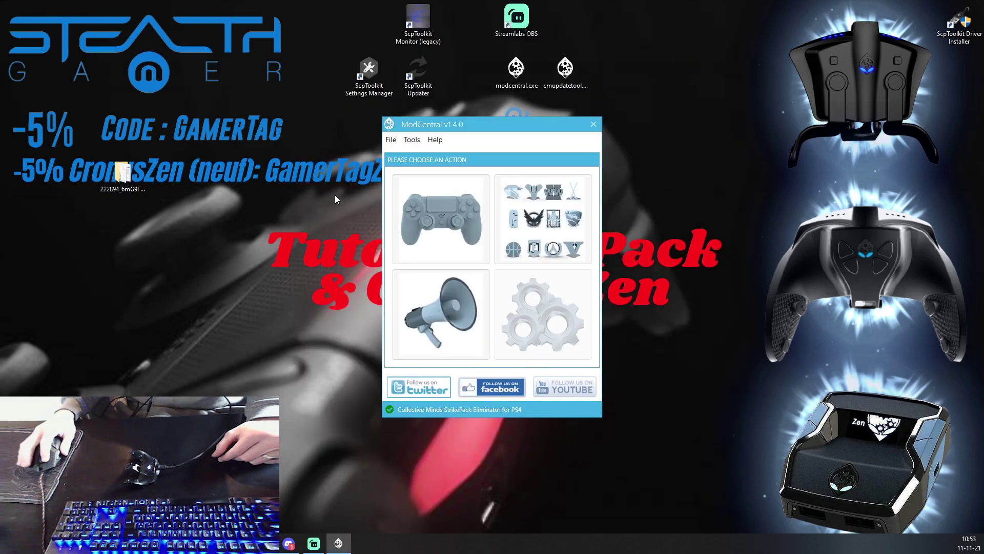
# - Open the available game pack slots and empty slot 2, accepting the erasure of its previous gamepack settings
pyautogui.click(567, 221)
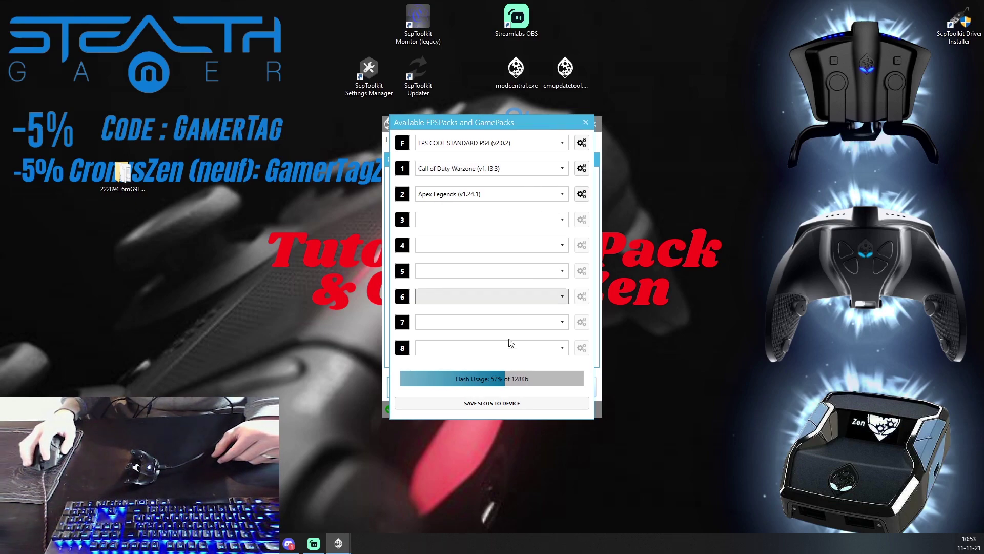
pyautogui.click(559, 194)
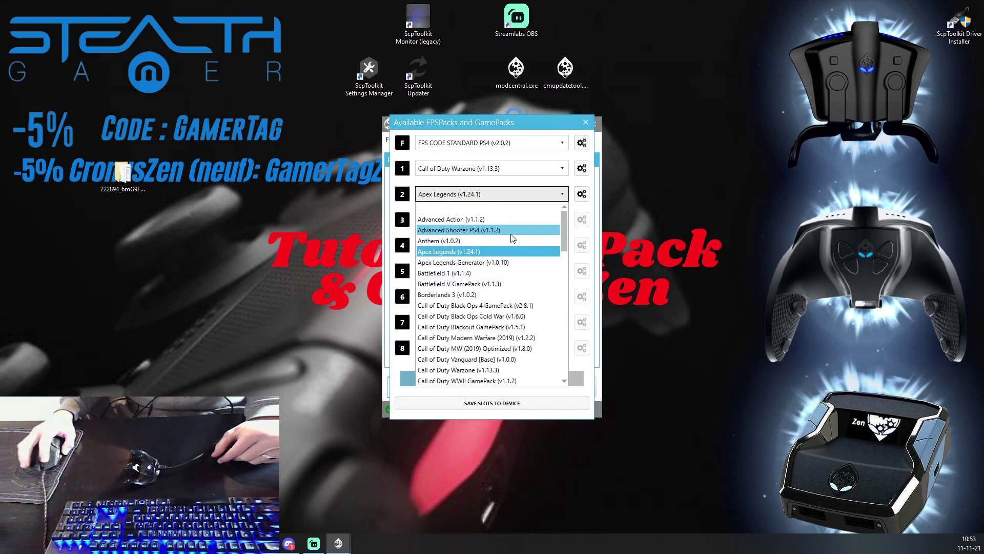
pyautogui.click(487, 218)
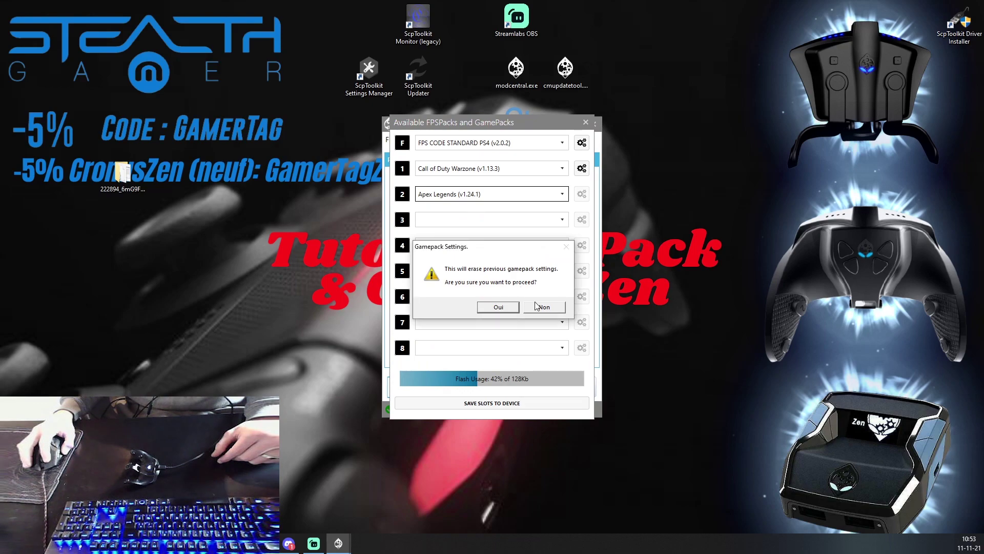
pyautogui.click(504, 307)
pyautogui.click(538, 194)
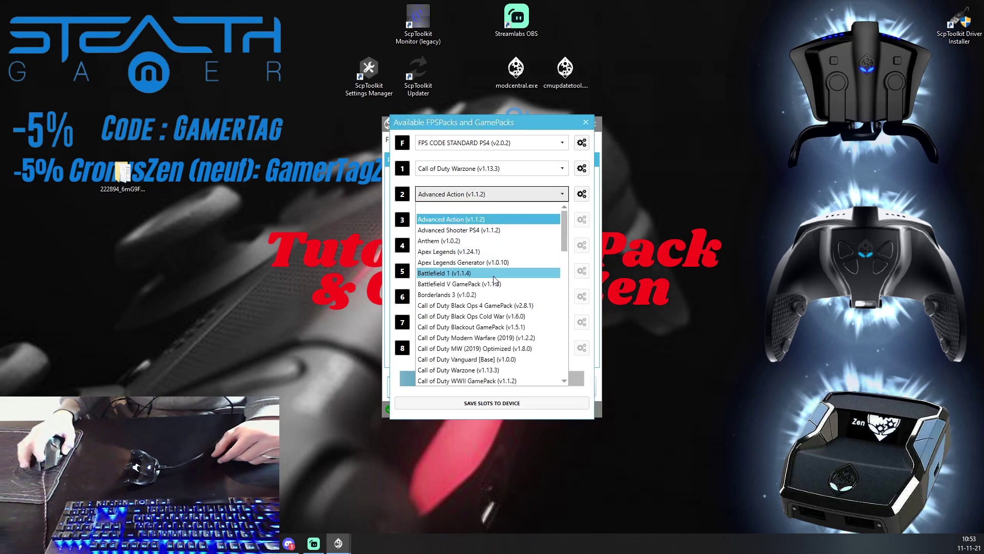
pyautogui.click(465, 208)
# - Assign Call of Duty Vanguard [Base] (v1.0.0) to slot 1 and accept erasing the previous gamepack settings
pyautogui.click(558, 172)
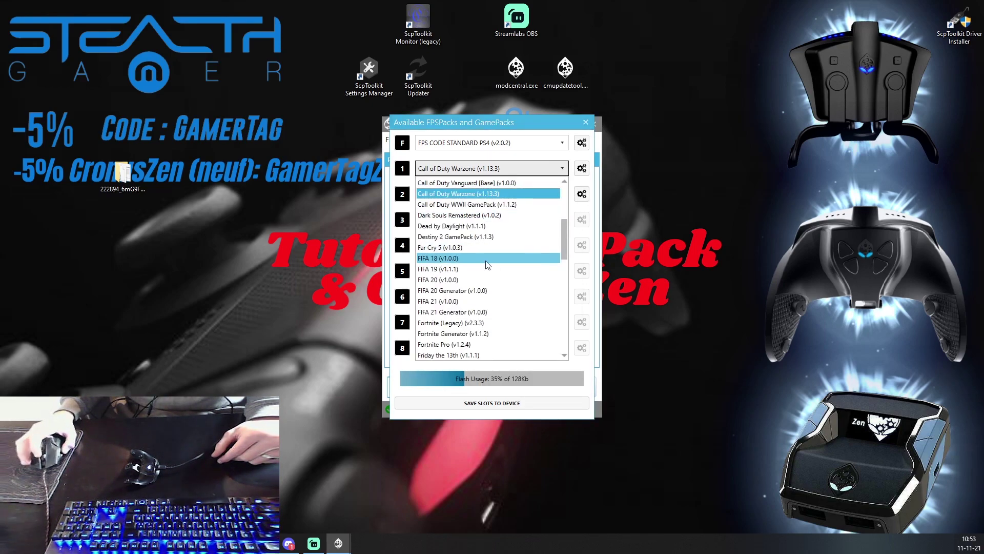
pyautogui.scroll(2, 486, 261)
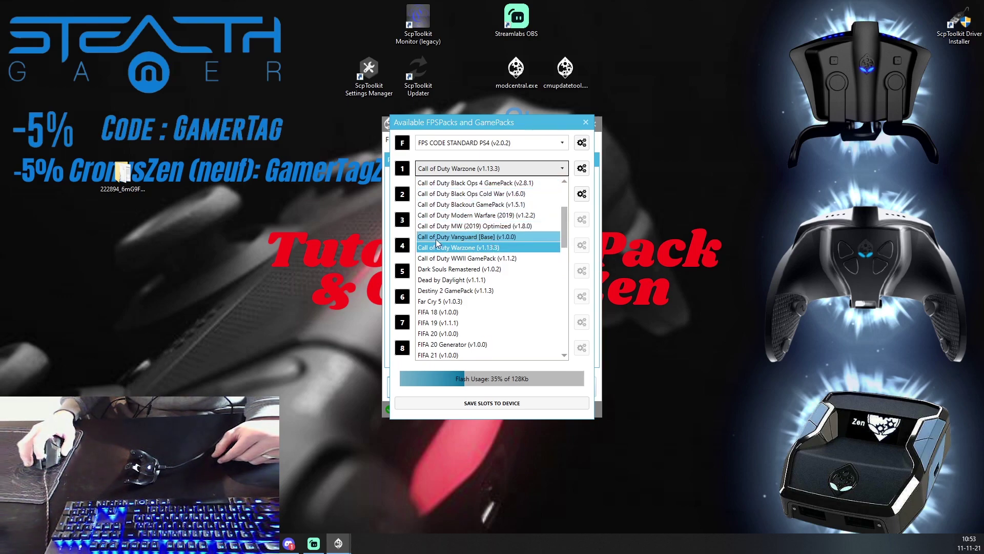
pyautogui.click(509, 237)
pyautogui.click(495, 309)
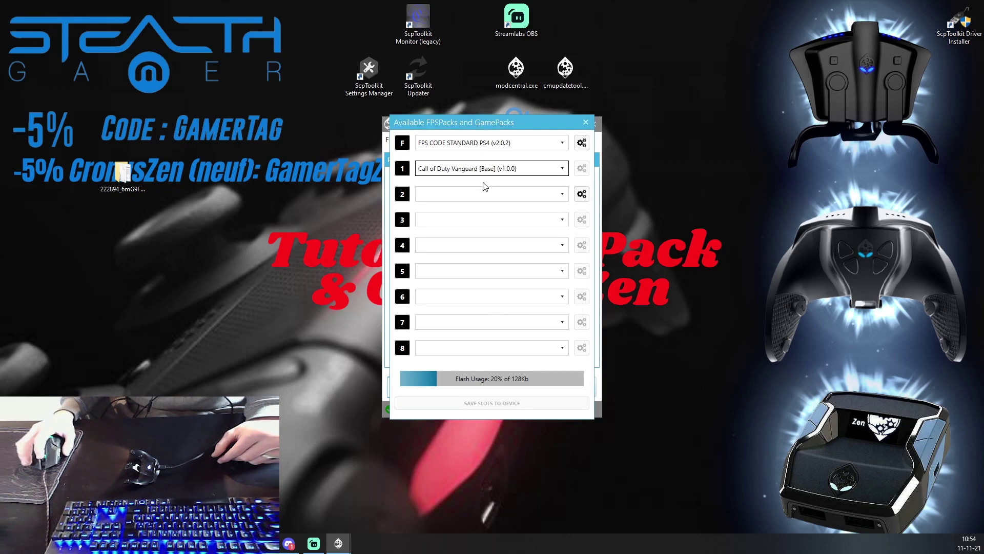
# - Open the mod configurator for Call of Duty Vanguard [Base] and choose Default as the button layout
pyautogui.moveTo(501, 121)
pyautogui.mouseDown()
pyautogui.moveTo(460, 158)
pyautogui.moveTo(509, 113)
pyautogui.moveTo(501, 117)
pyautogui.mouseUp()
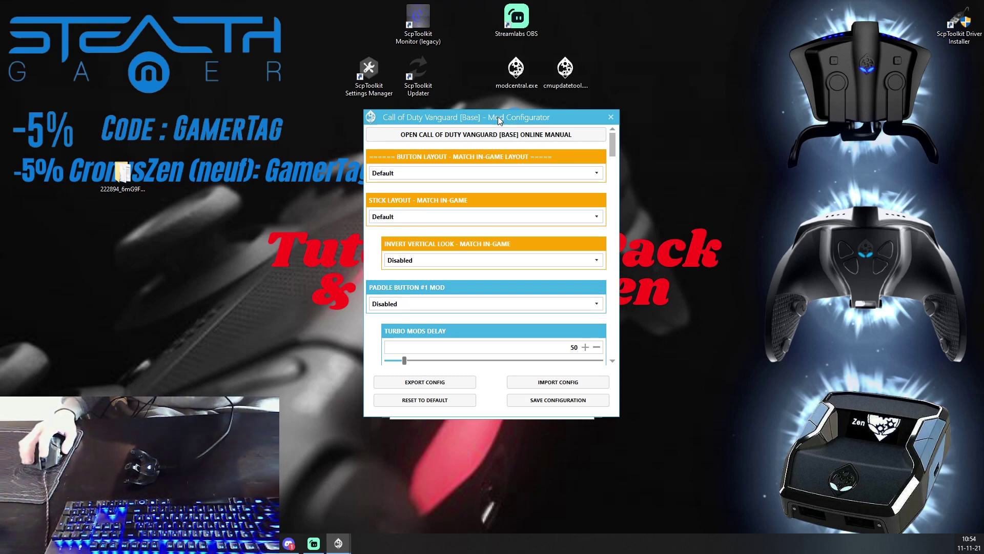
pyautogui.moveTo(481, 120); pyautogui.dragTo(482, 129)
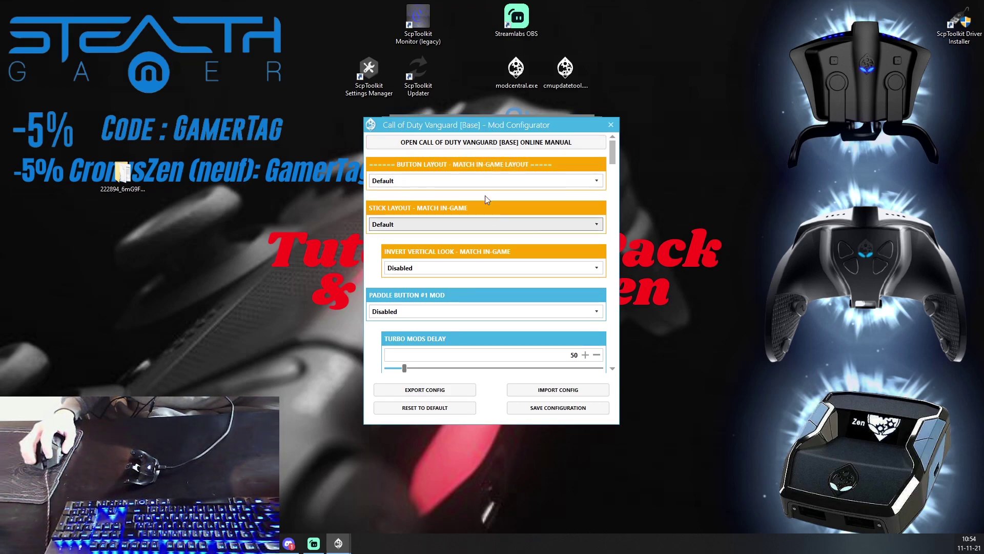
pyautogui.click(410, 185)
pyautogui.click(409, 186)
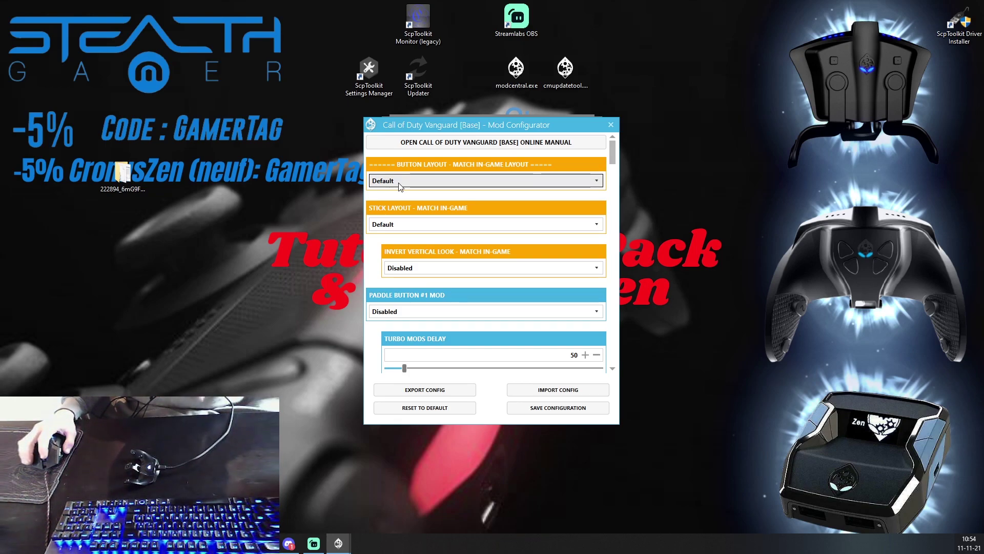
pyautogui.click(432, 181)
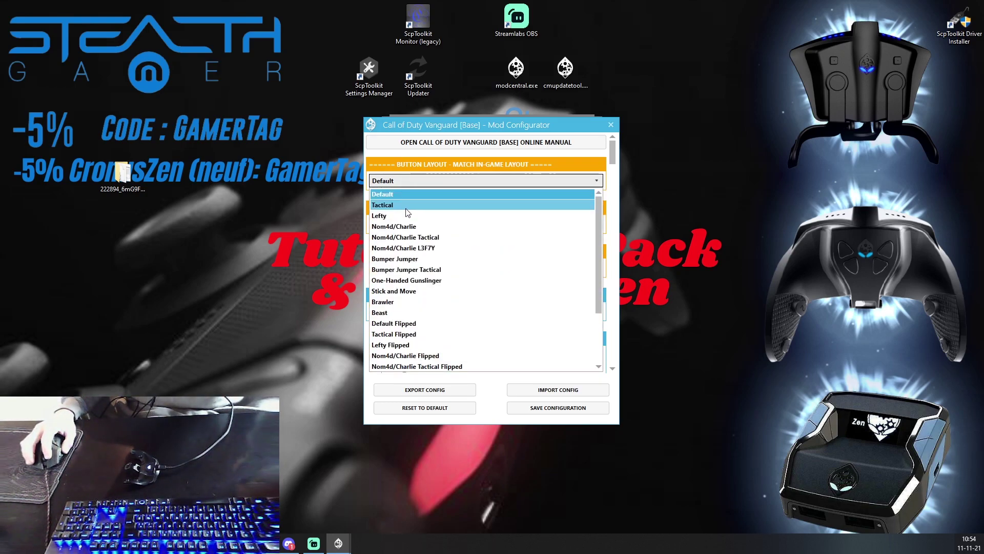
pyautogui.scroll(-2, 415, 338)
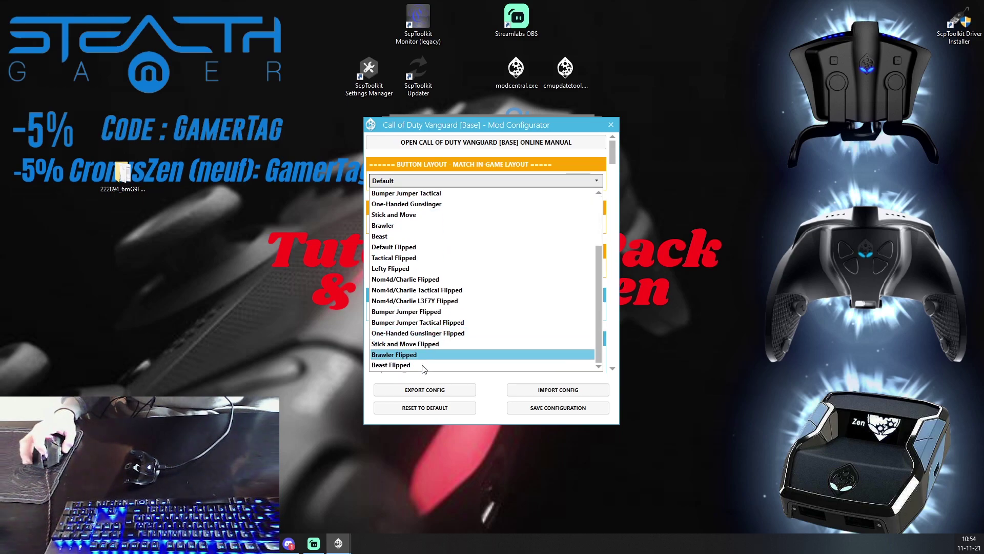
pyautogui.scroll(2, 449, 256)
pyautogui.click(430, 198)
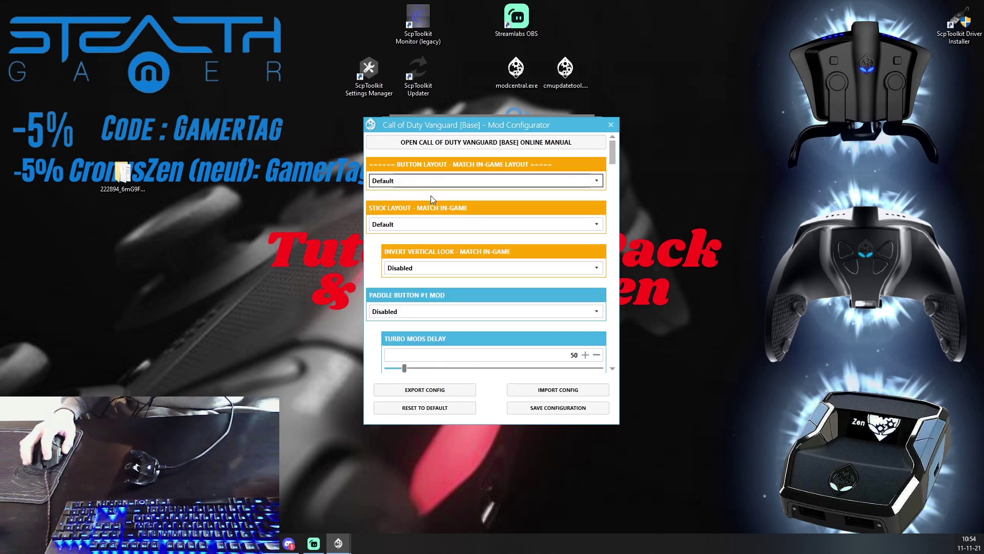
# - Choose Default for the stick layout and Disabled for the inverted vertical look
pyautogui.click(426, 222)
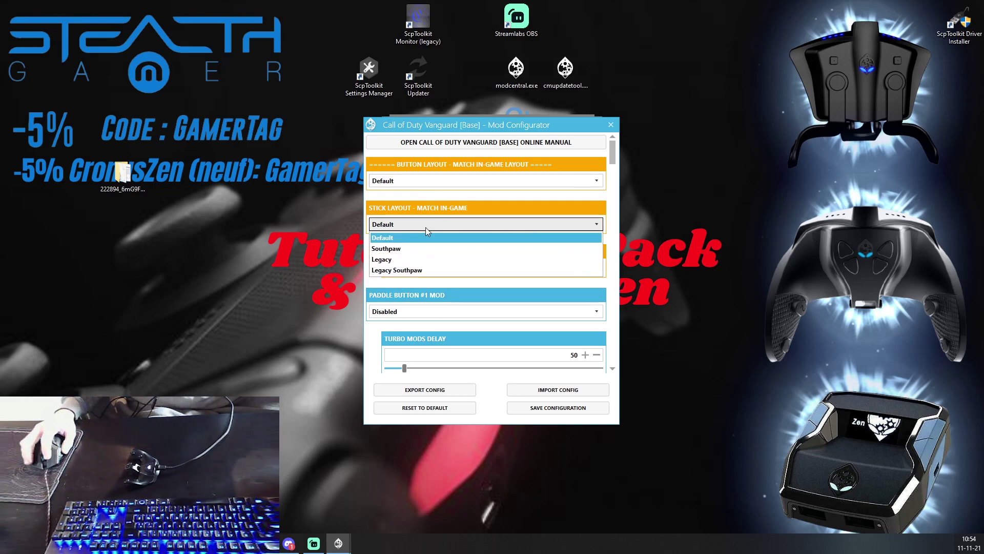
pyautogui.click(423, 234)
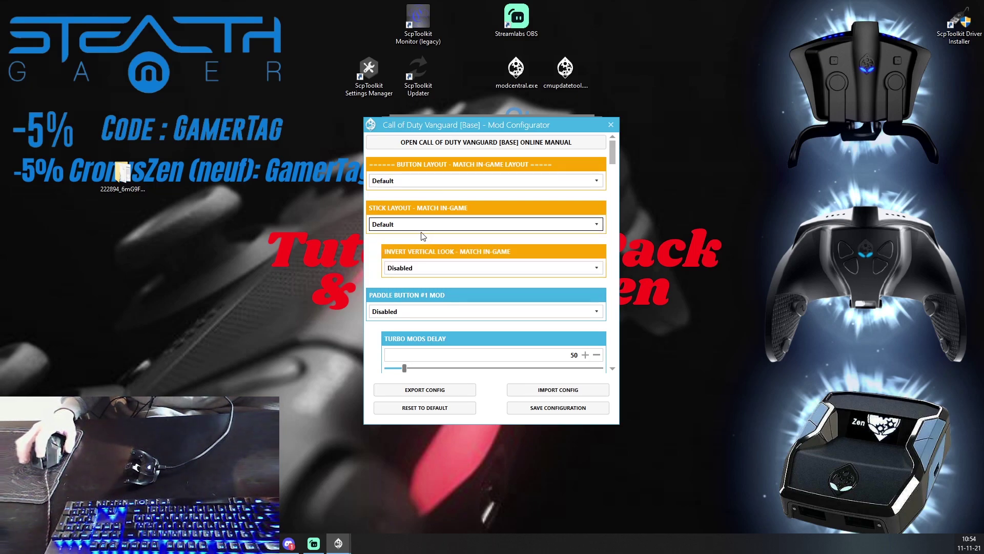
pyautogui.click(423, 226)
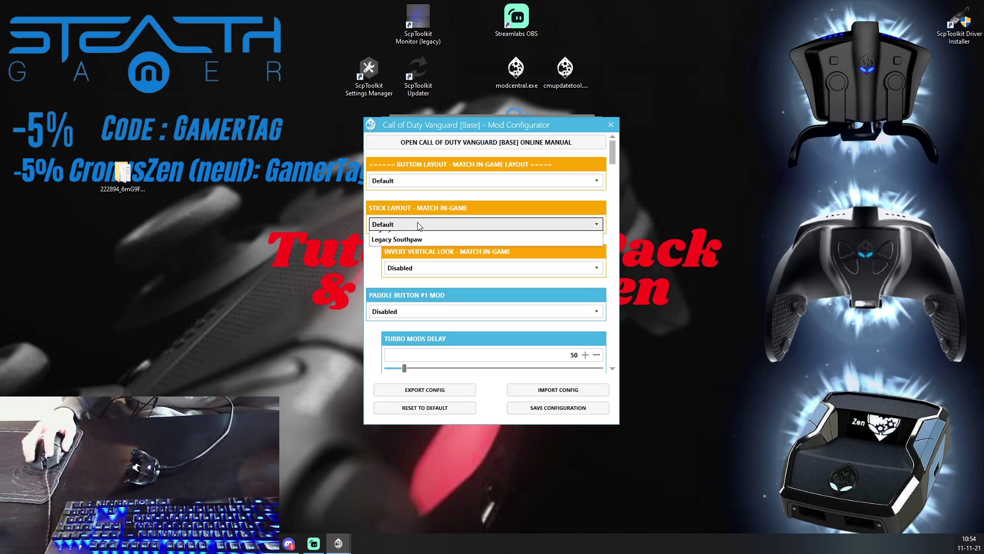
pyautogui.click(413, 236)
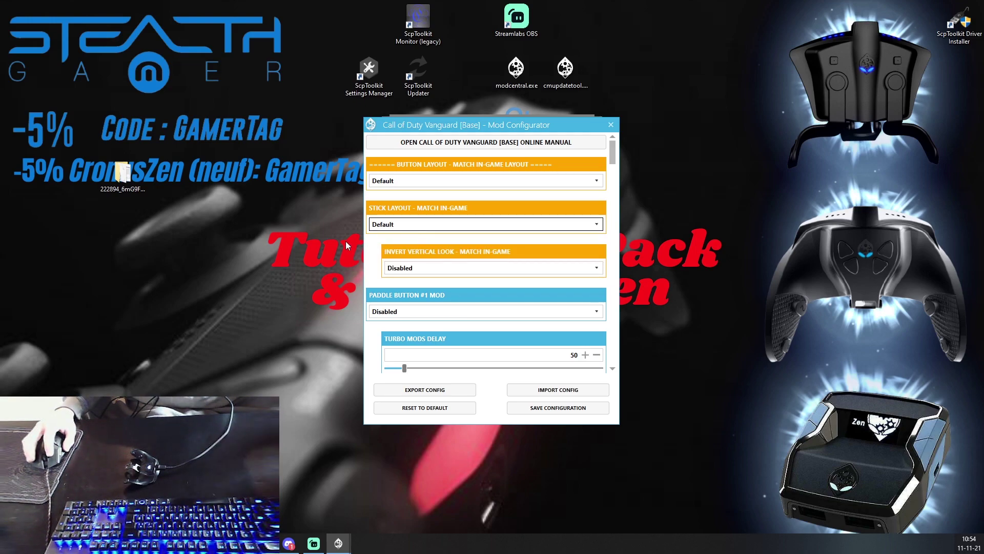
pyautogui.click(439, 269)
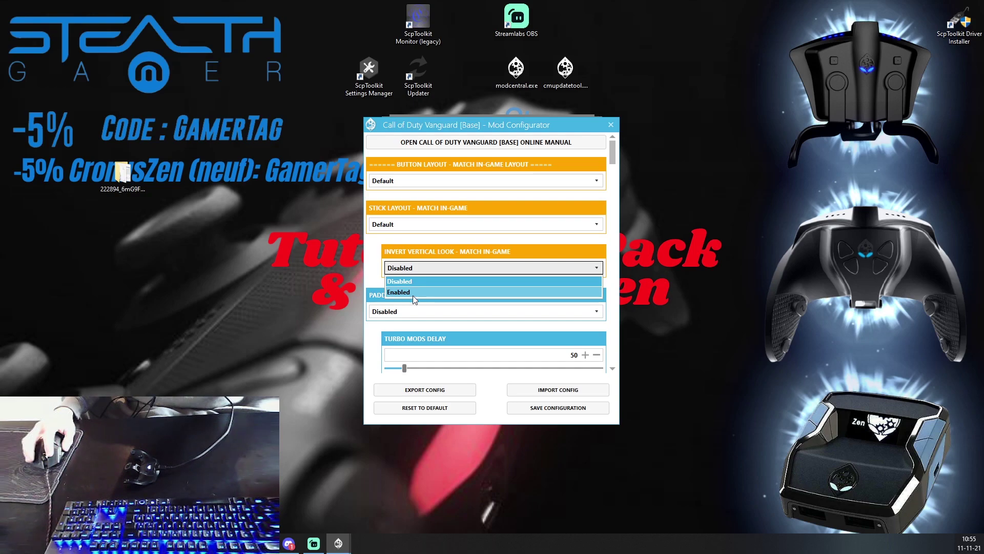
pyautogui.click(405, 281)
# - Examine the full list of mods that can be assigned to Paddle Button #1, from Regular Fire to Toggle Mods
pyautogui.scroll(-4, 402, 244)
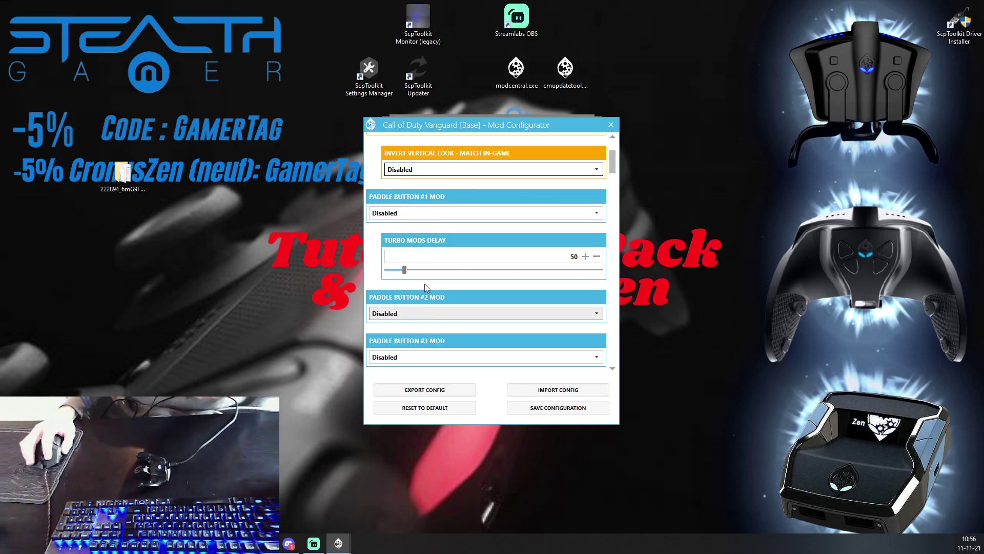
pyautogui.click(444, 214)
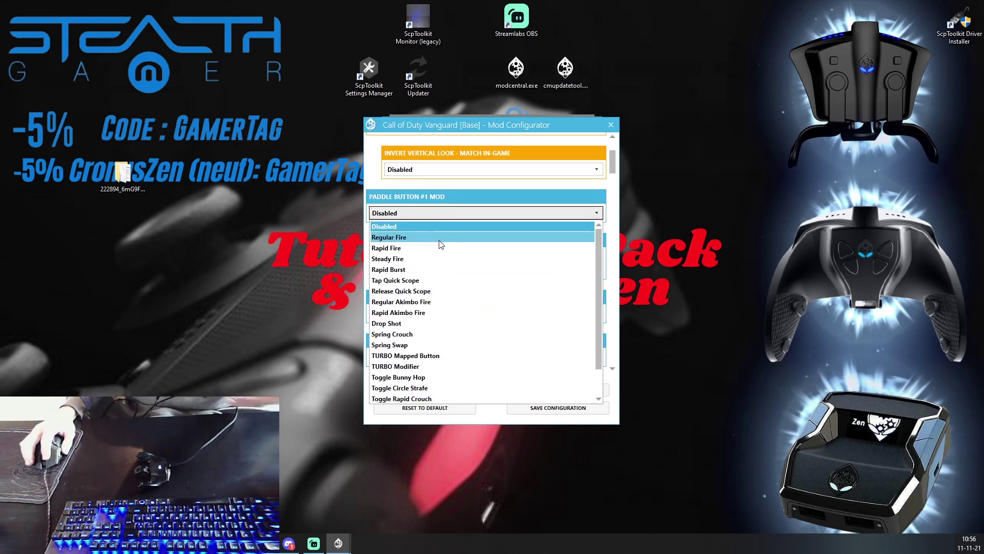
pyautogui.click(442, 217)
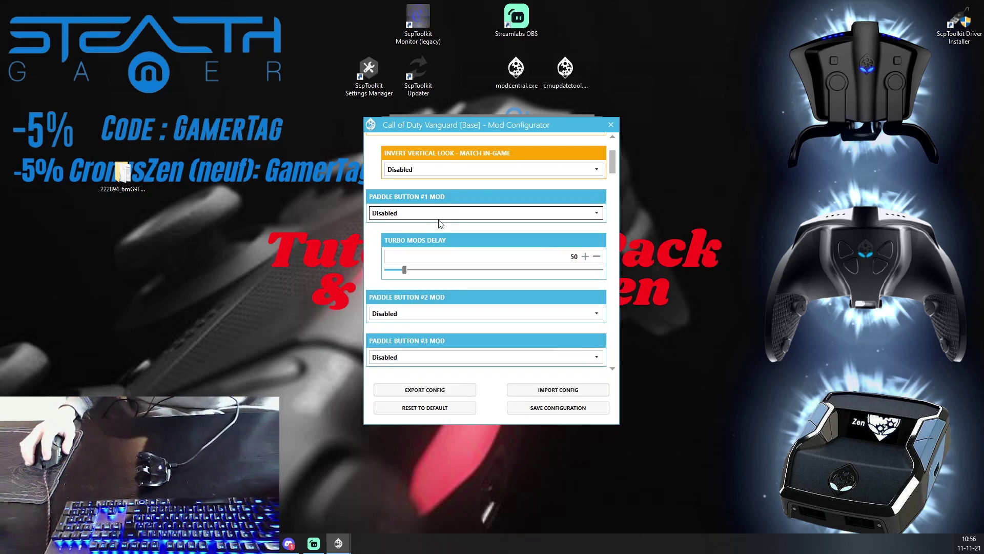
pyautogui.click(443, 218)
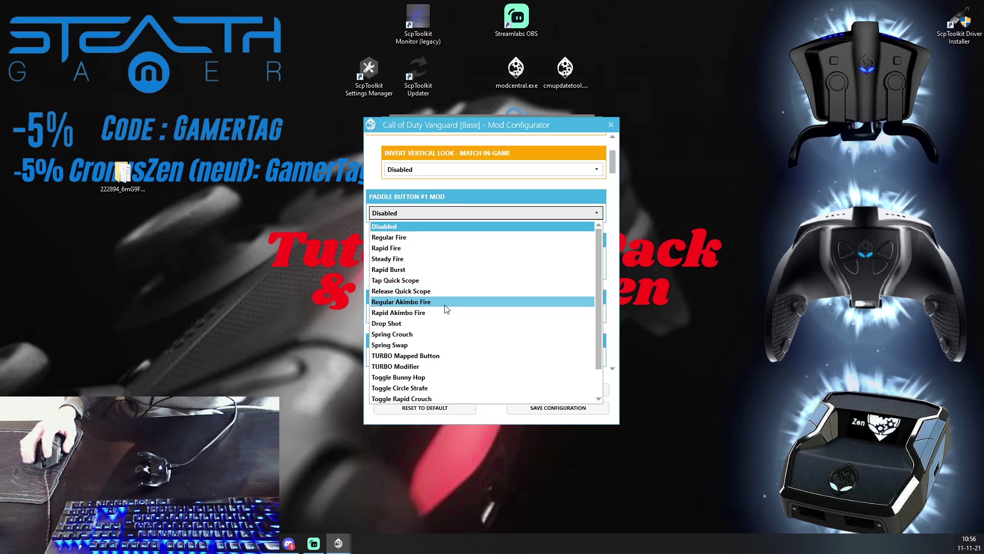
pyautogui.scroll(-1, 435, 306)
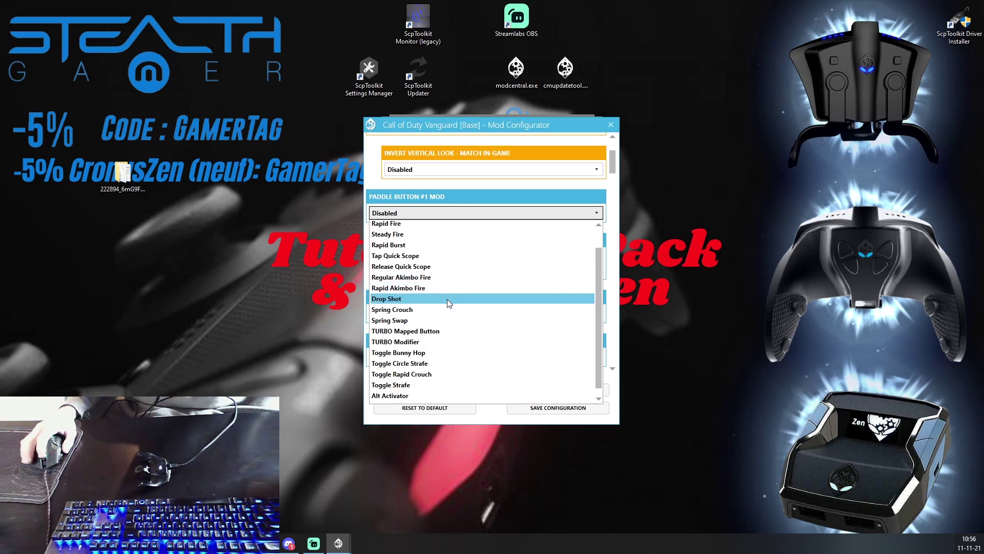
pyautogui.scroll(-1, 449, 302)
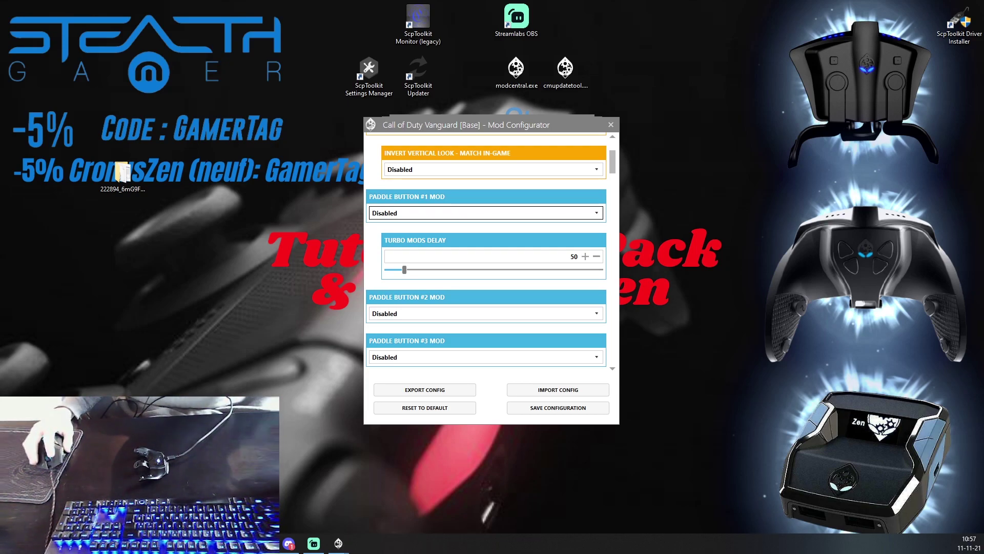
pyautogui.click(463, 214)
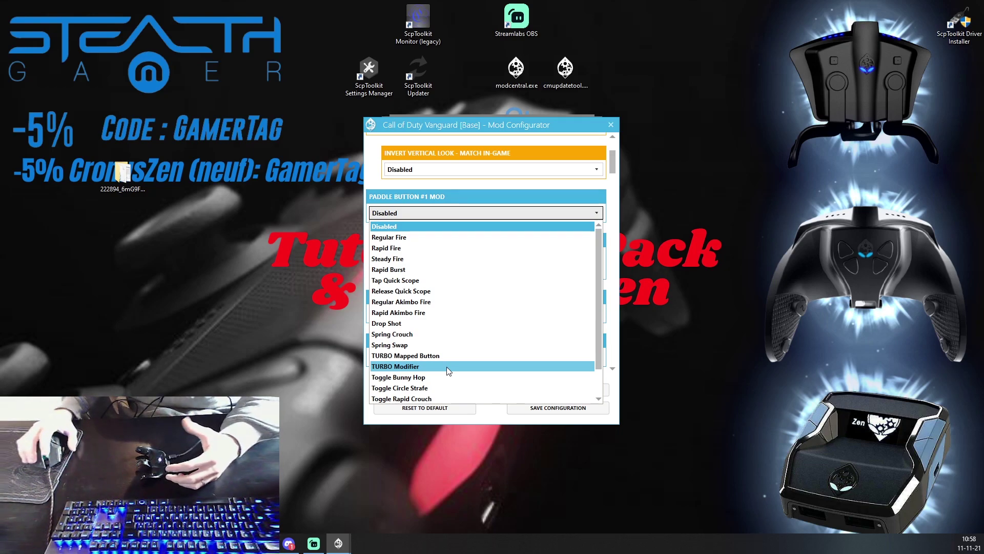
pyautogui.scroll(-1, 465, 353)
pyautogui.scroll(-1, 464, 353)
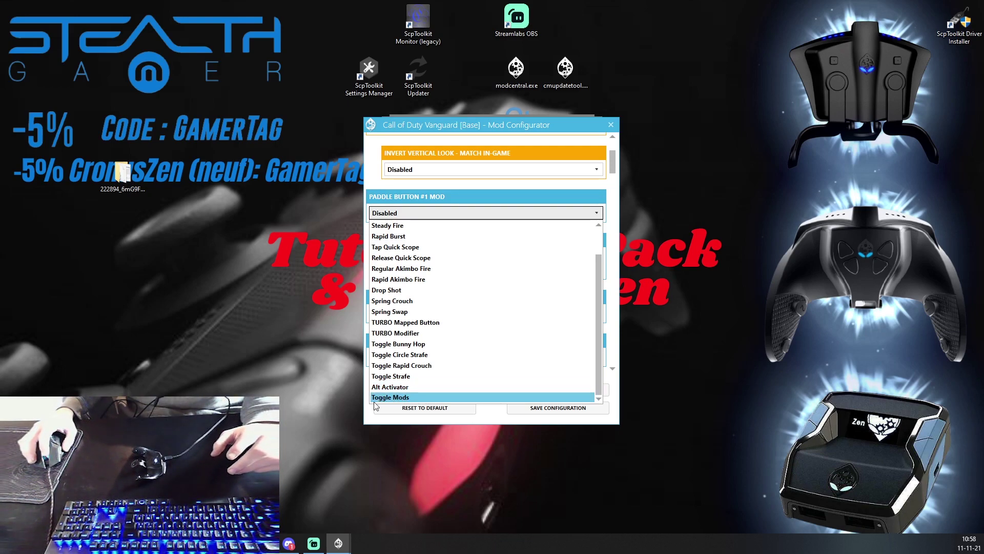
pyautogui.hotkey('alt', 'Tab')
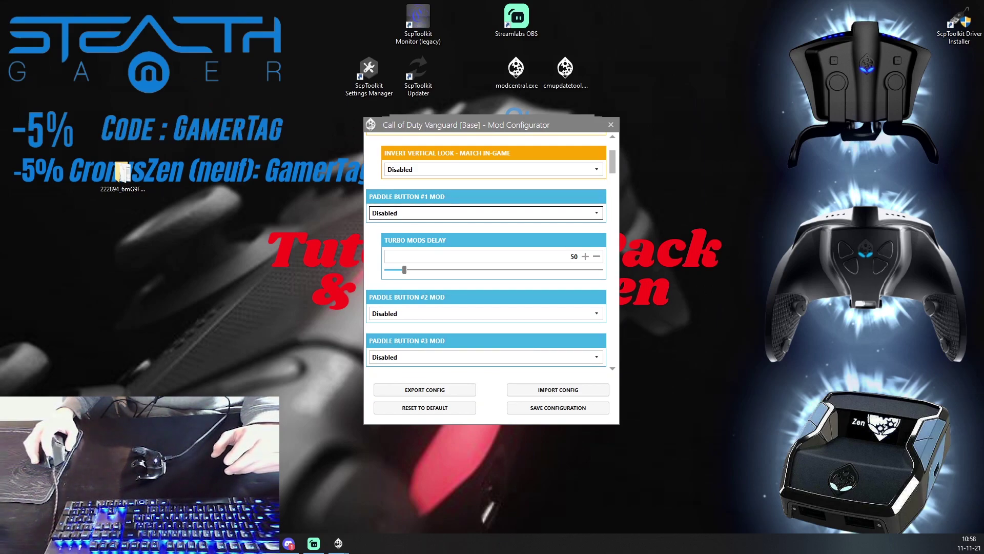
pyautogui.hotkey('alt', 'Tab')
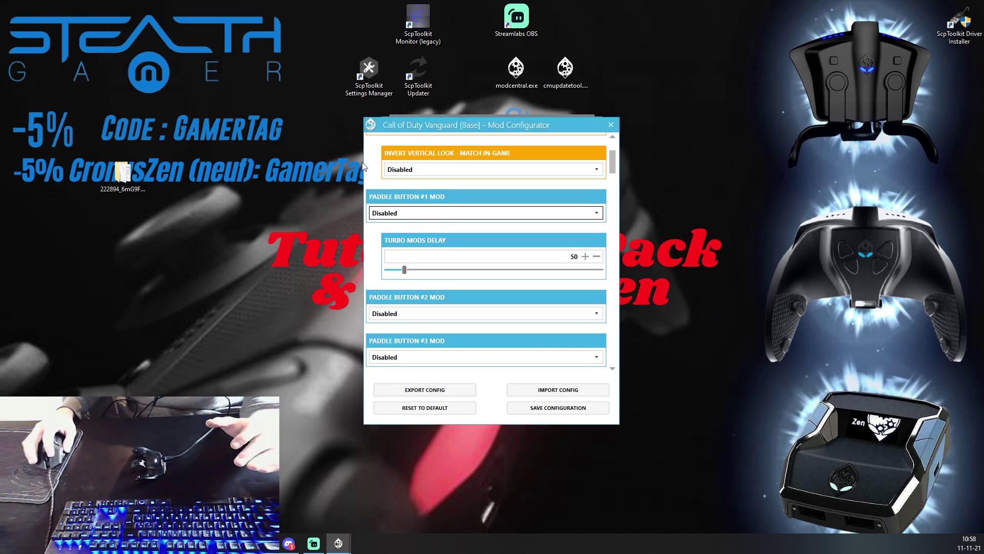
pyautogui.click(427, 222)
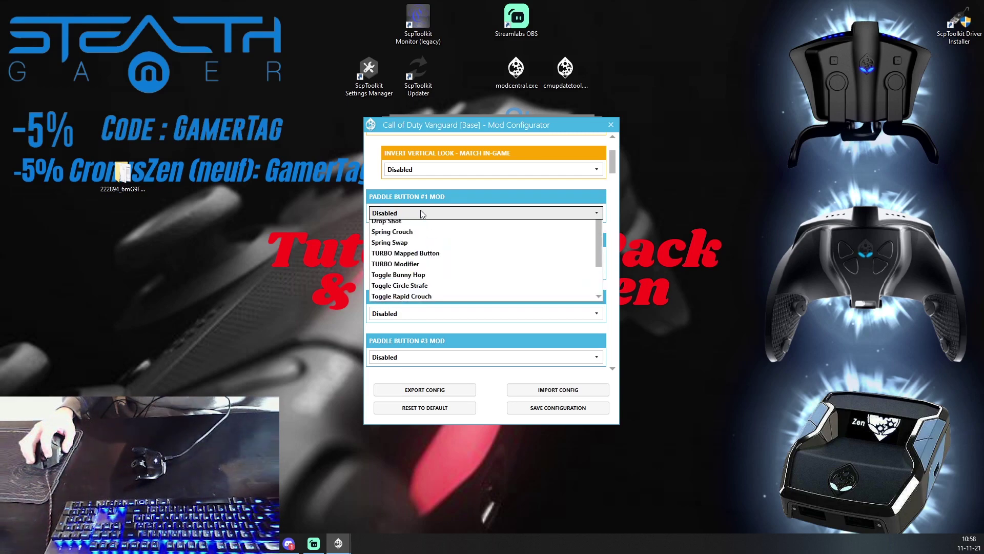
pyautogui.click(406, 226)
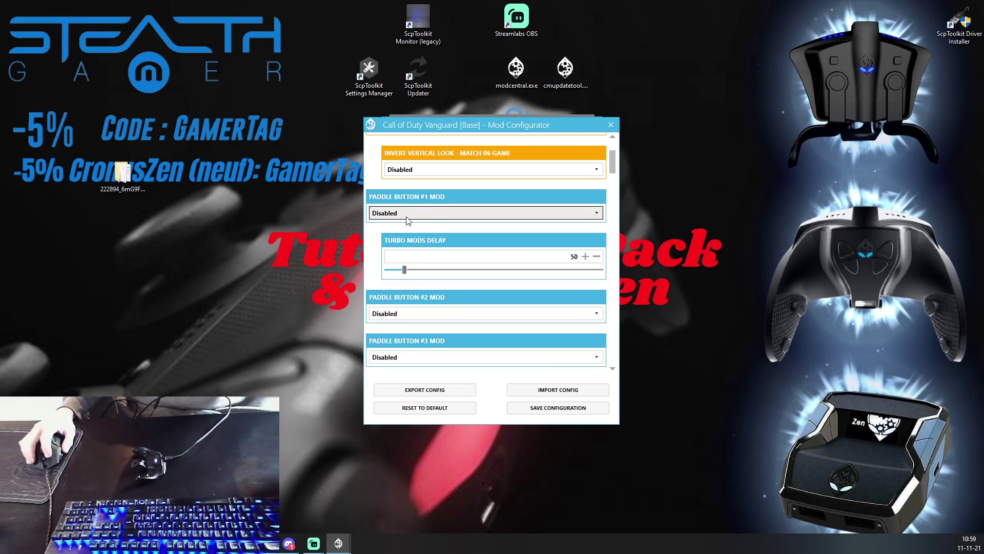
pyautogui.click(405, 217)
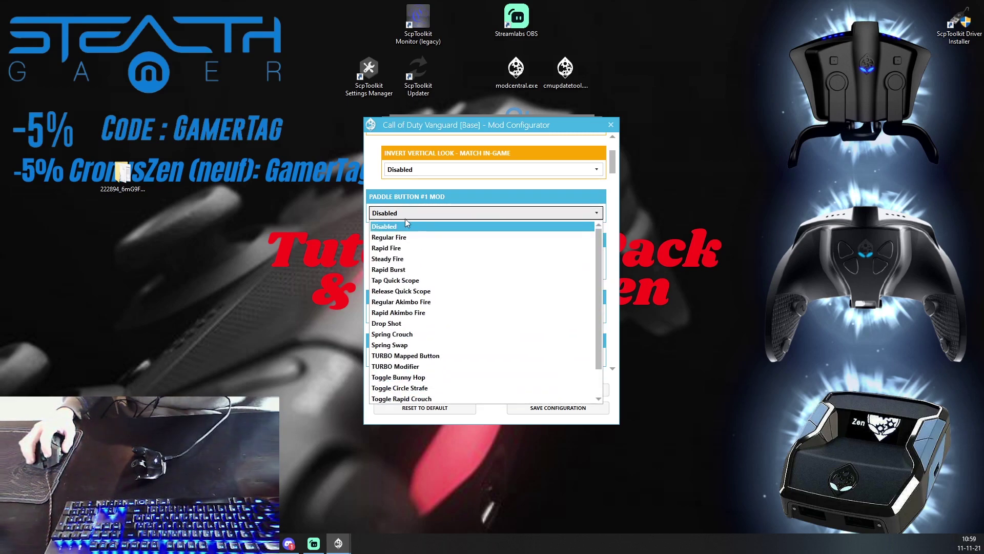
pyautogui.click(459, 213)
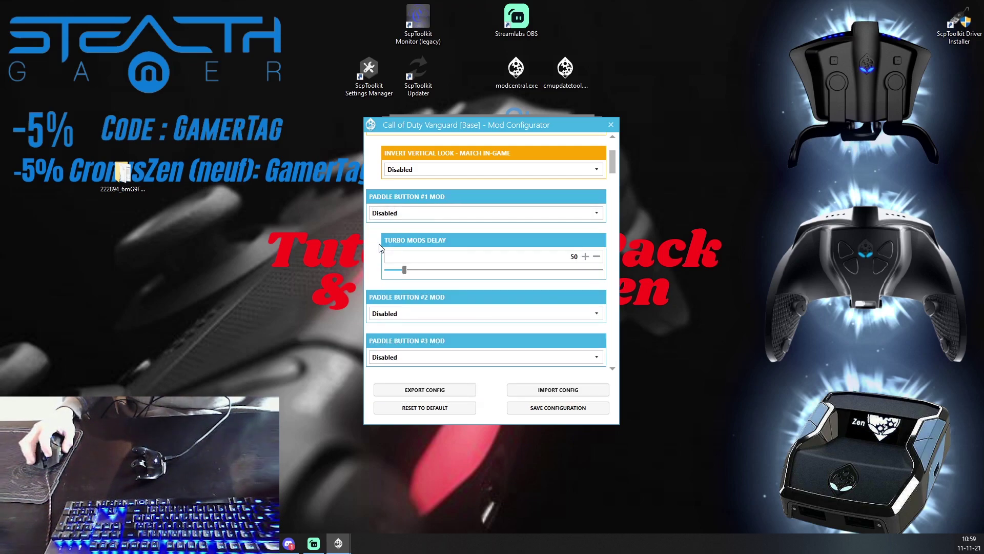
pyautogui.scroll(-1, 385, 241)
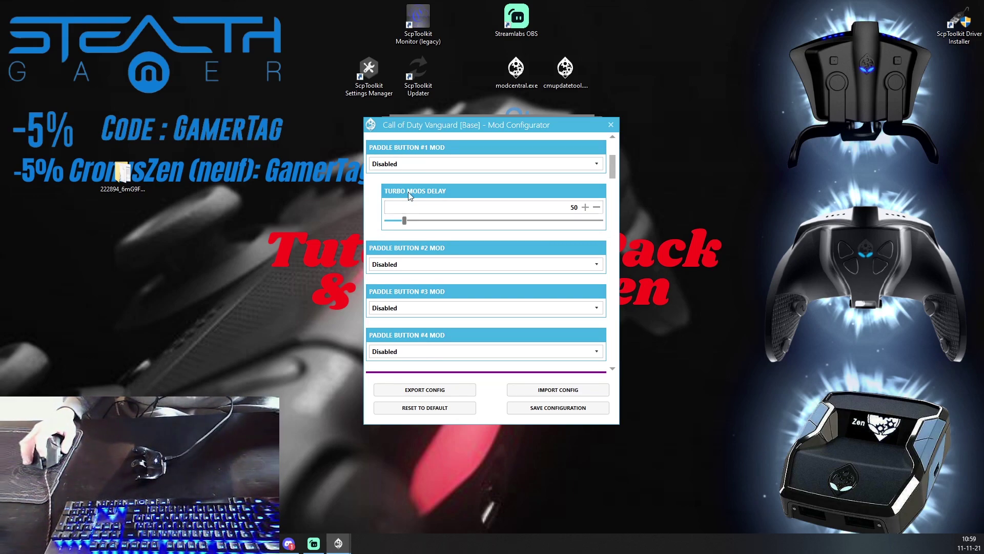
# - Keep the Paddle Button #1 mod on Disabled and choose Slide Cancel [SC] as the global mod
pyautogui.click(463, 164)
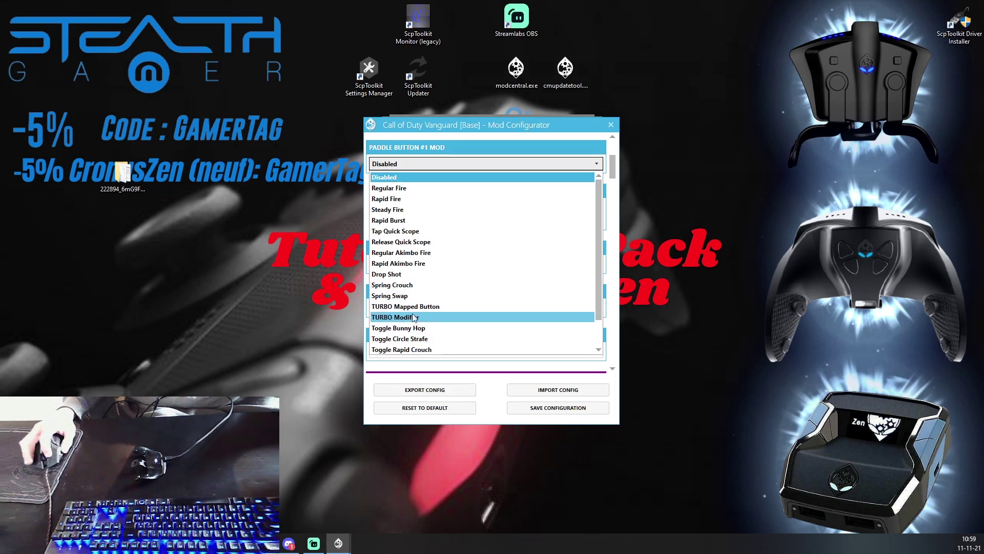
pyautogui.click(563, 174)
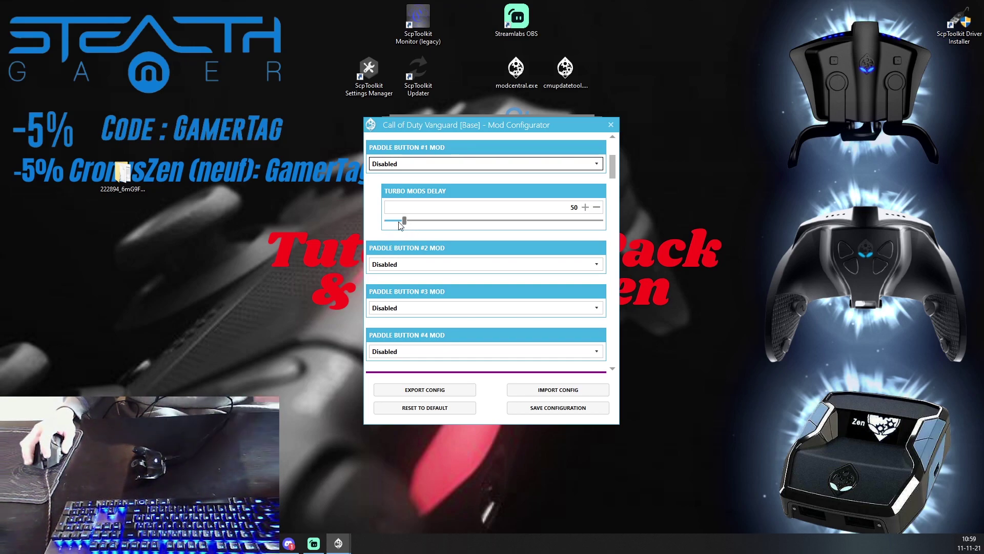
pyautogui.scroll(-1, 373, 226)
pyautogui.scroll(-2, 371, 223)
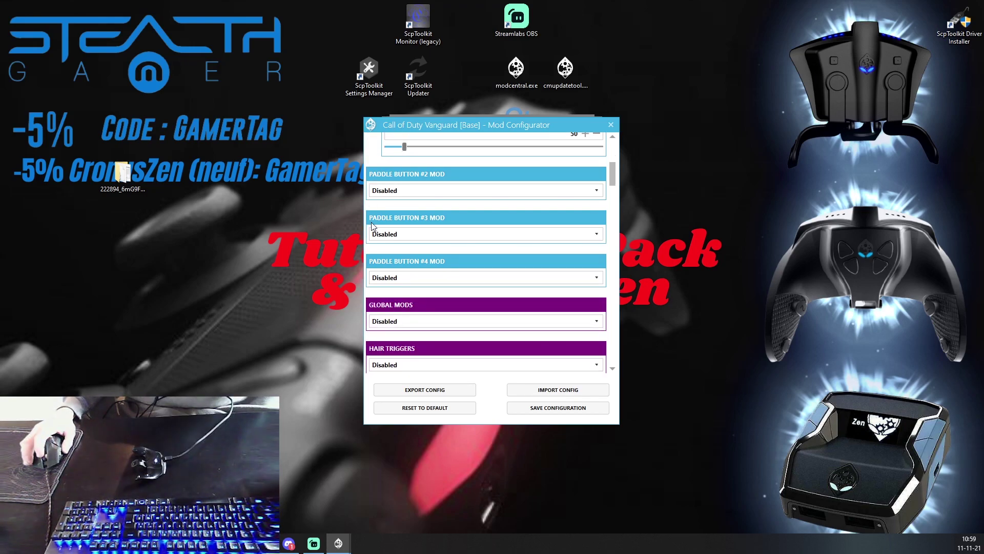
pyautogui.scroll(-1, 424, 238)
pyautogui.scroll(-2, 424, 239)
pyautogui.click(435, 248)
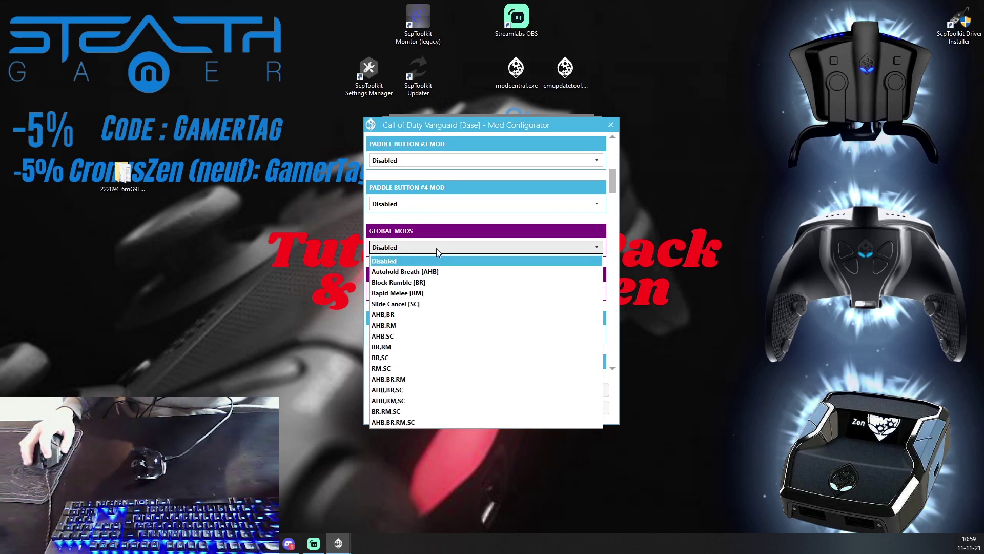
pyautogui.click(436, 248)
pyautogui.click(435, 248)
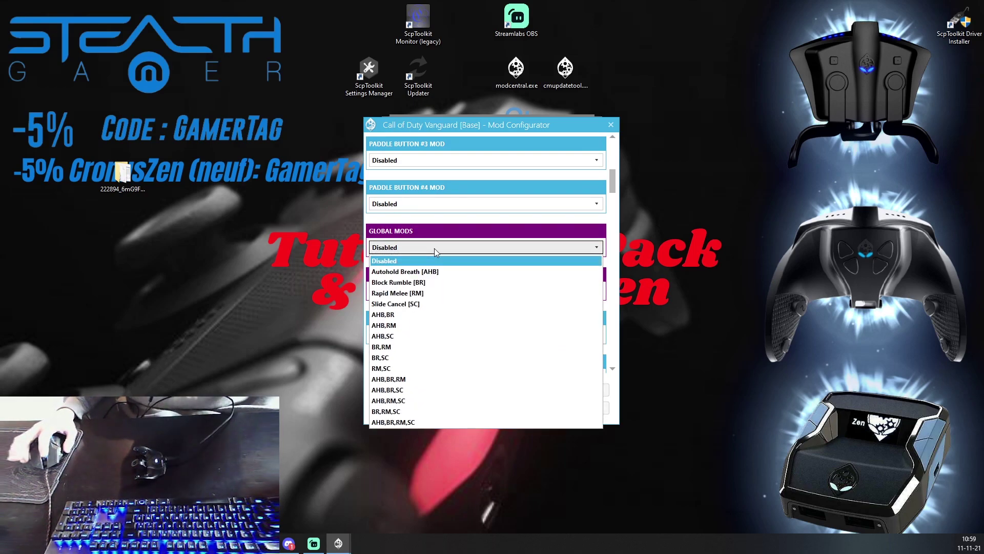
pyautogui.click(435, 249)
pyautogui.click(434, 248)
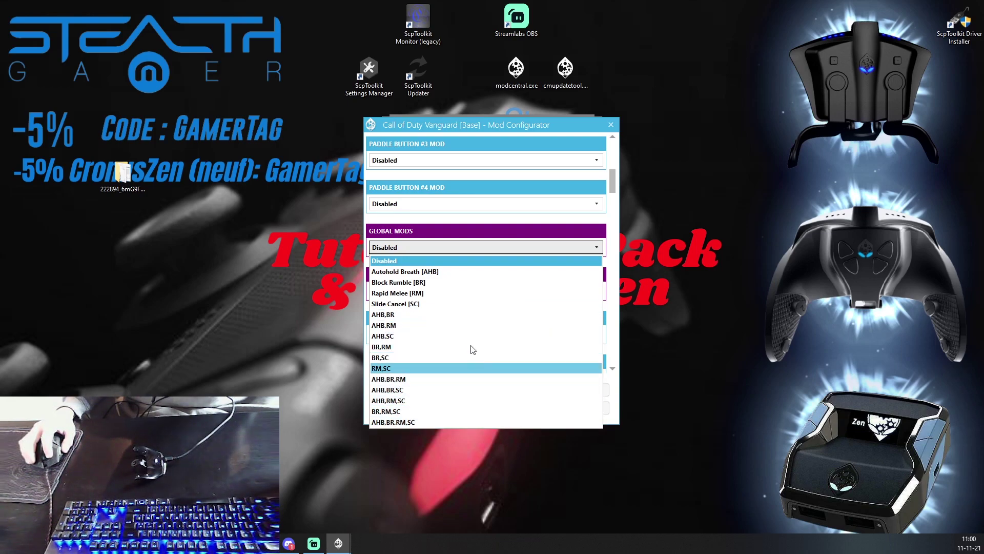
pyautogui.click(411, 306)
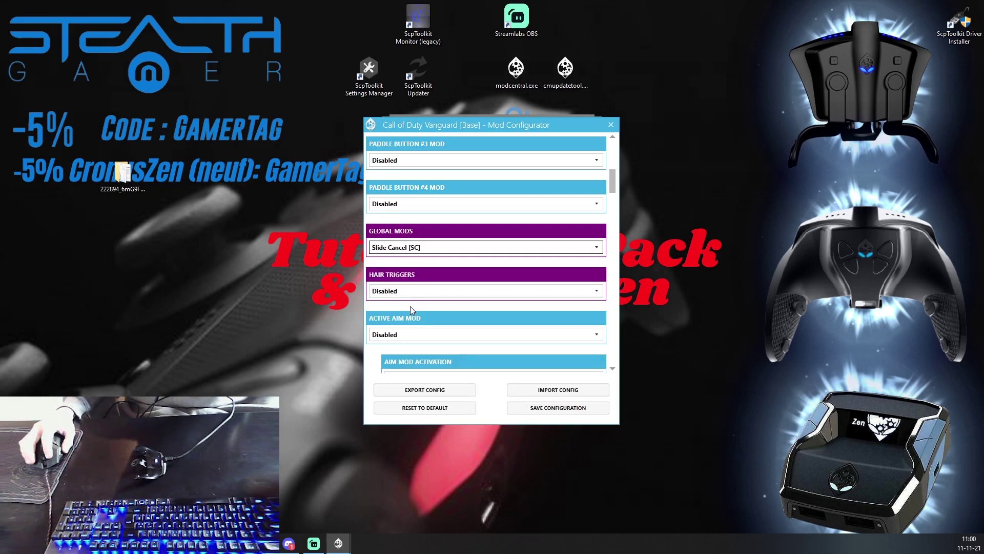
# - Set the hair triggers to Both Triggers
pyautogui.scroll(-1, 430, 303)
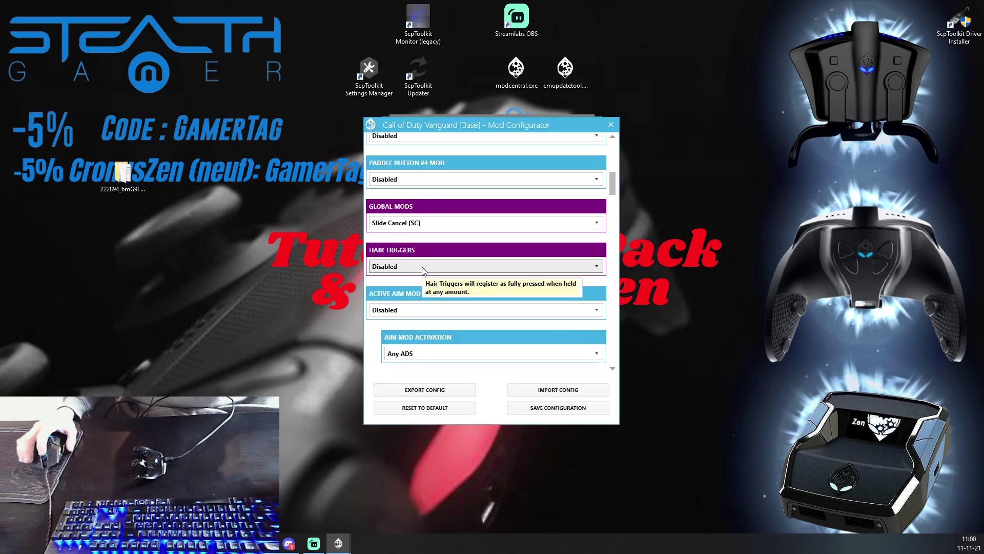
pyautogui.click(422, 267)
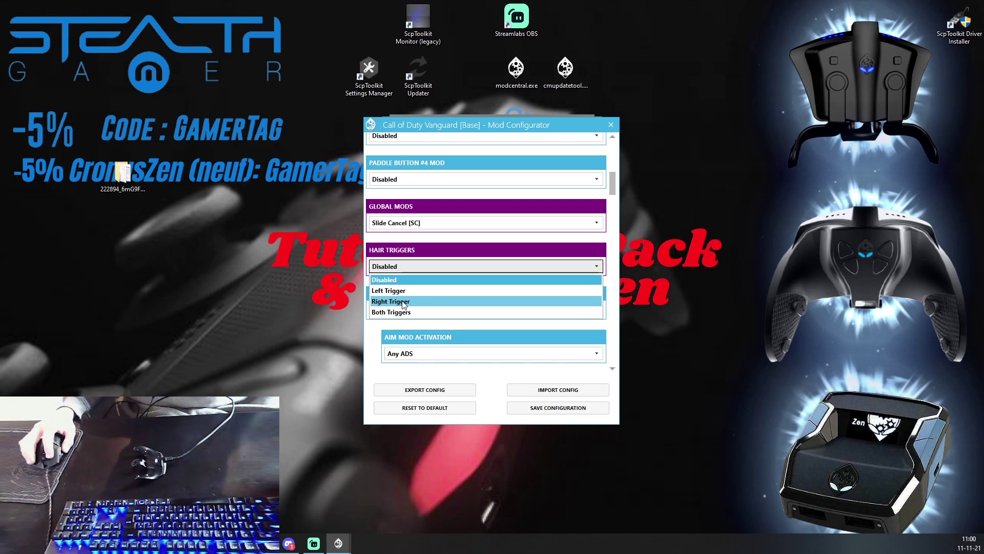
pyautogui.click(417, 313)
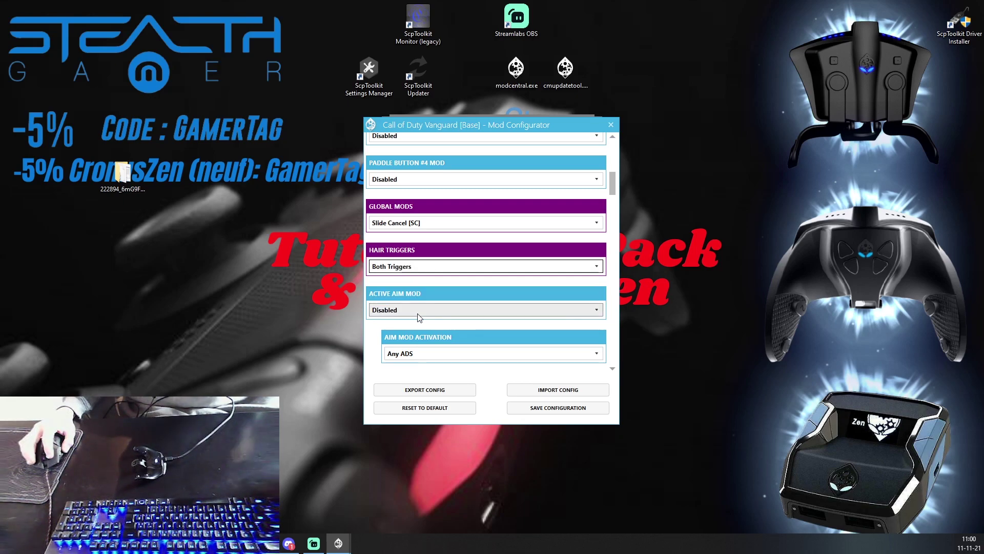
# - Try 9: Aim Assist as the active aim mod and return it to Disabled
pyautogui.scroll(-2, 398, 280)
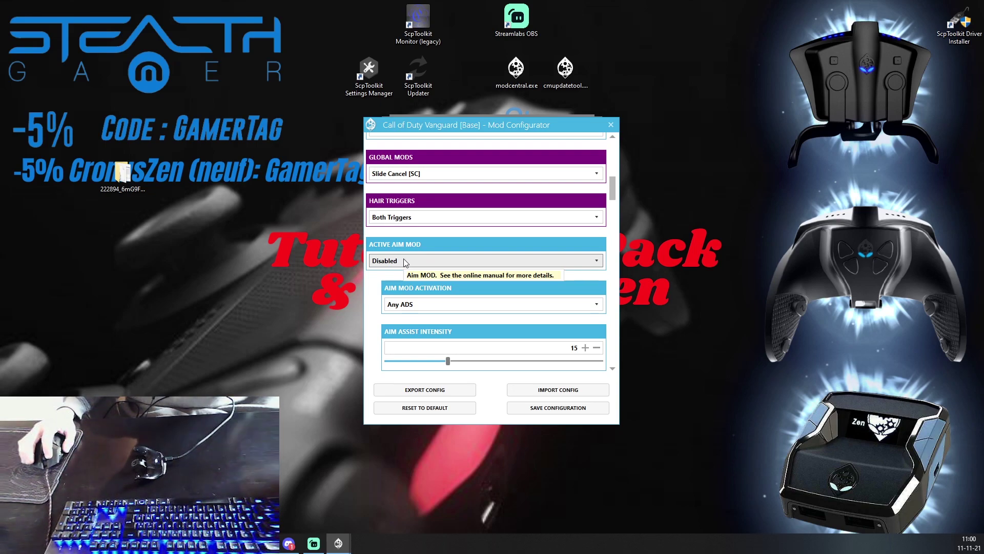
pyautogui.click(405, 261)
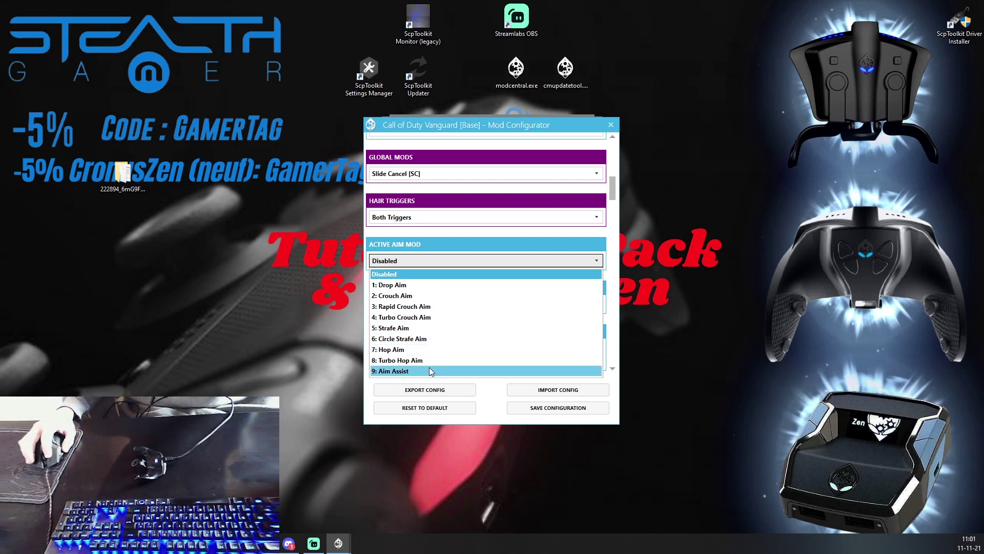
pyautogui.click(399, 371)
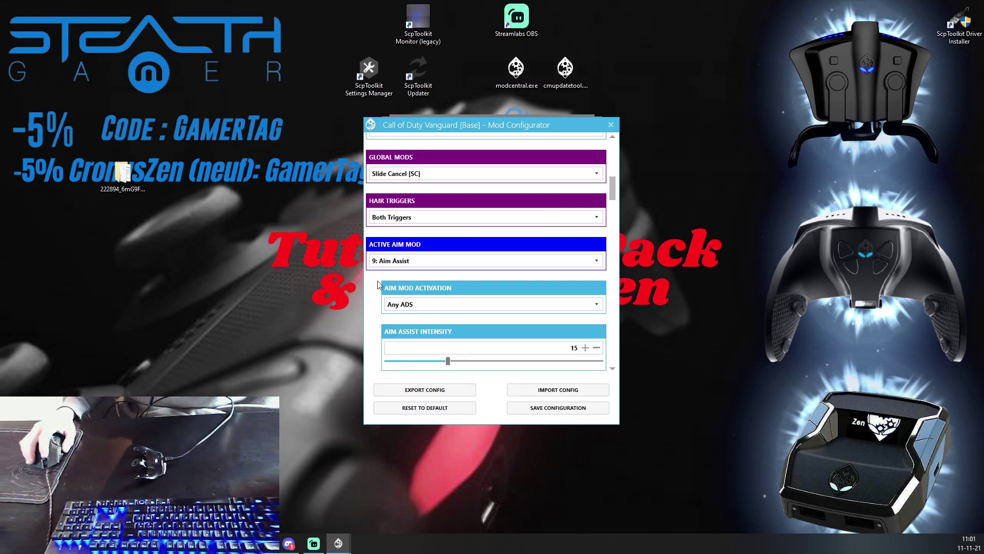
pyautogui.click(382, 261)
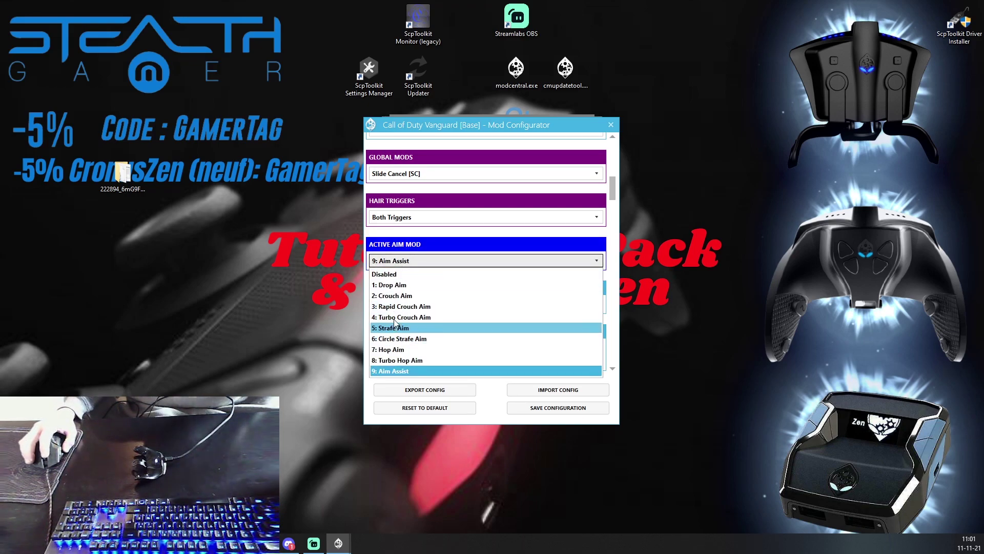
pyautogui.click(384, 274)
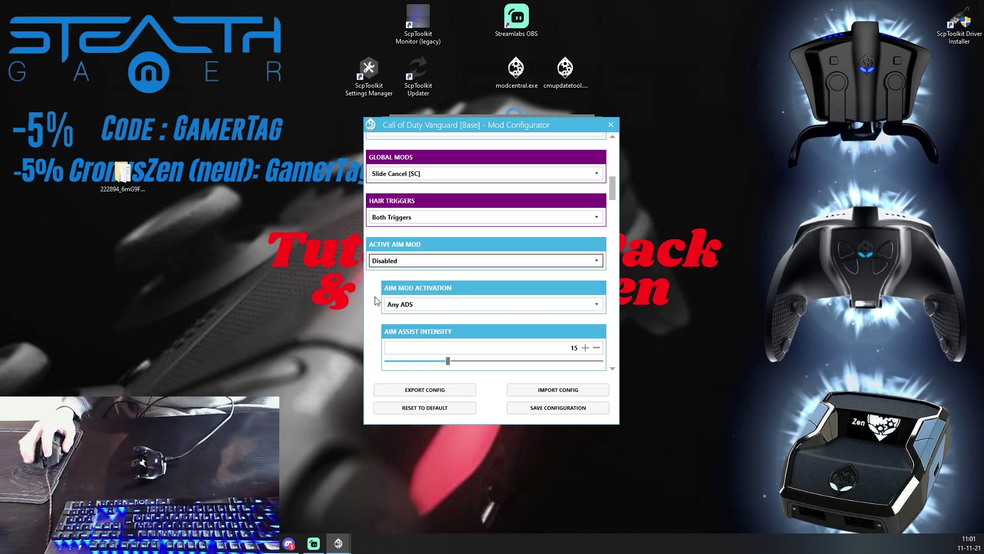
pyautogui.click(445, 262)
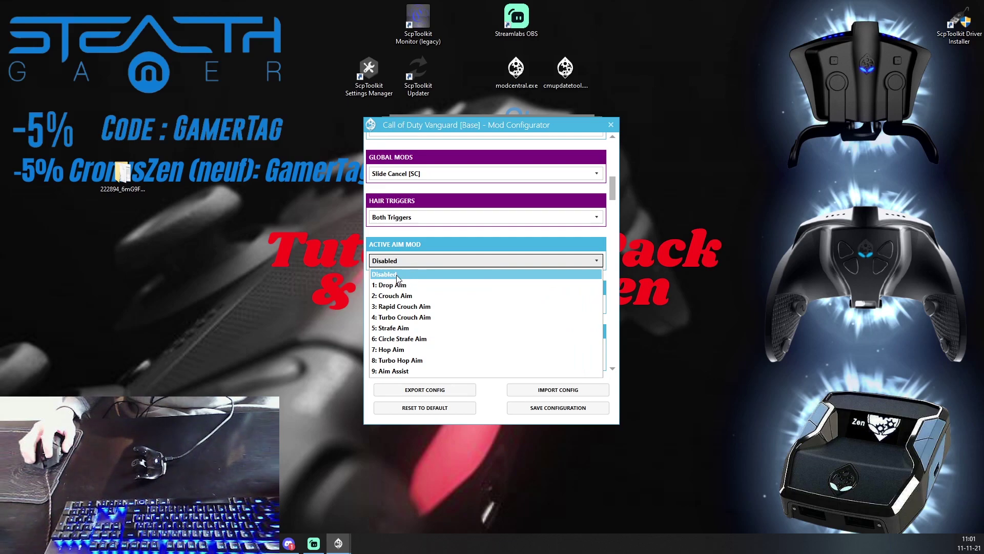
pyautogui.click(429, 273)
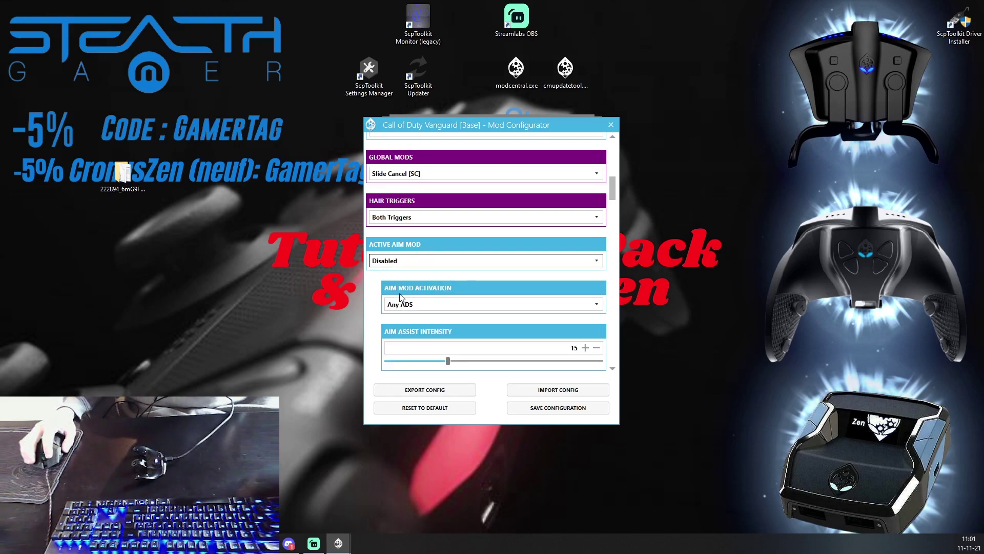
pyautogui.click(438, 260)
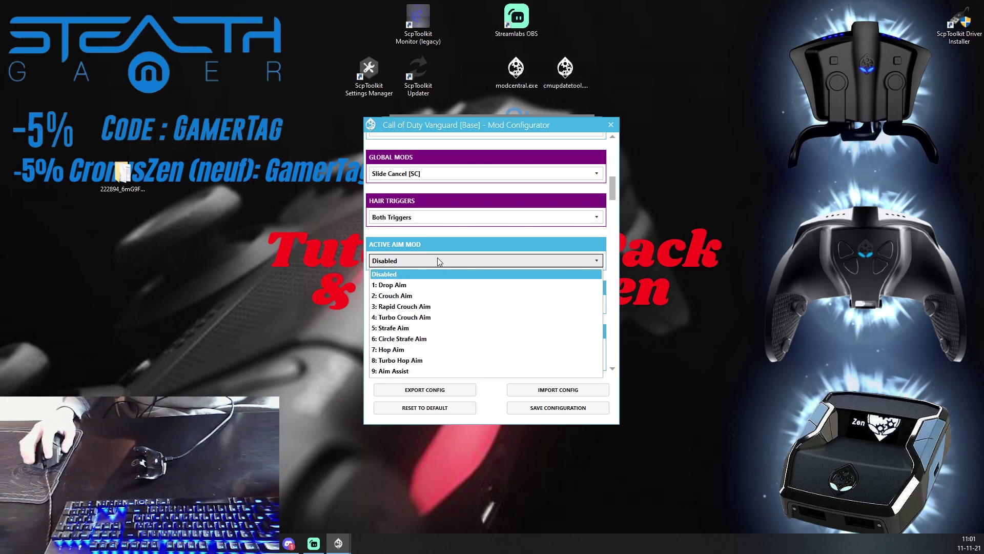
pyautogui.click(417, 275)
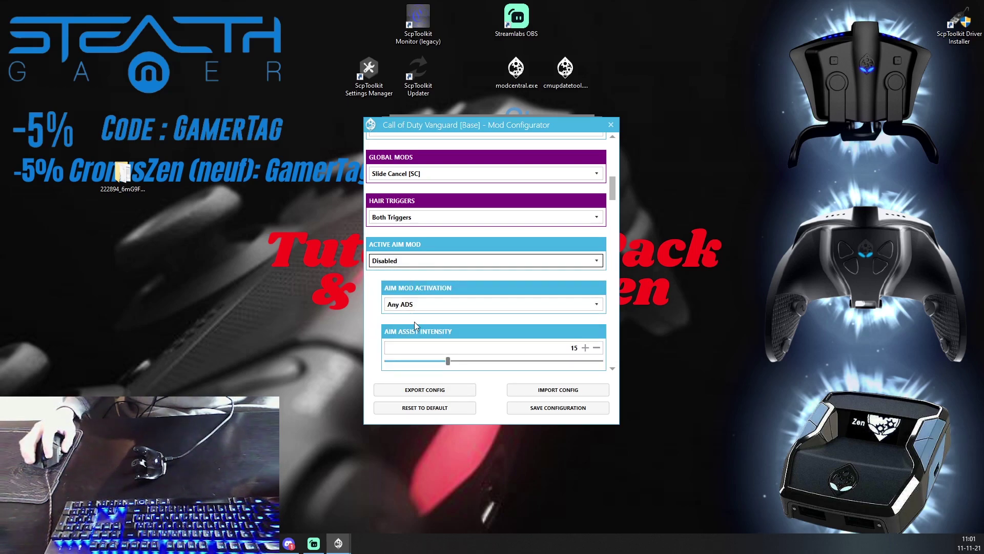
pyautogui.click(416, 305)
pyautogui.click(417, 306)
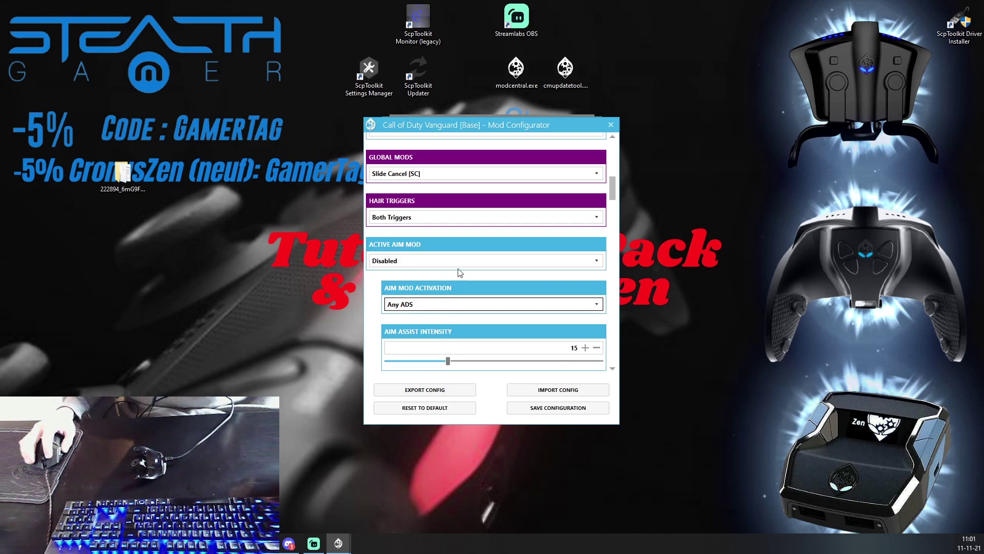
# - Set the active aim mod to 9: Aim Assist and its activation to ADS Fire
pyautogui.click(439, 260)
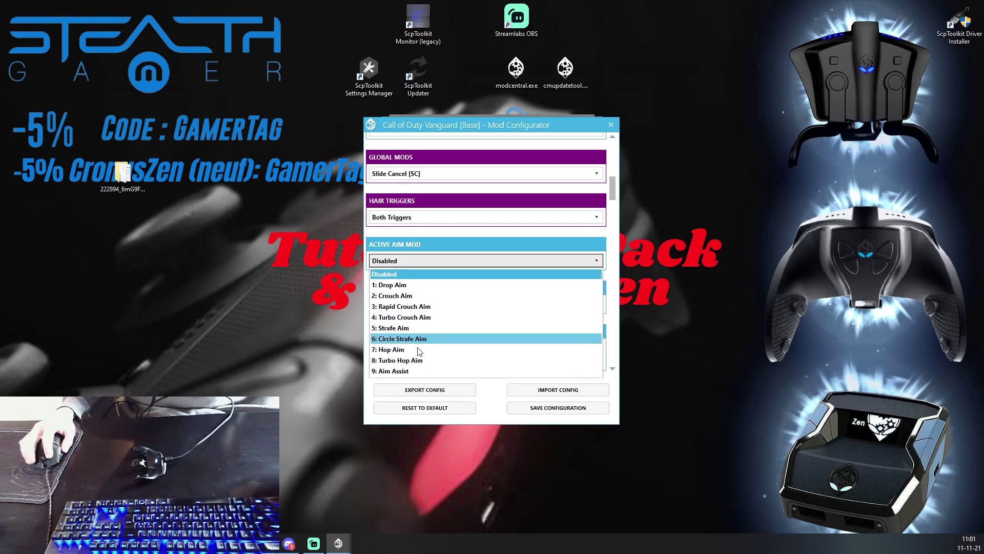
pyautogui.click(417, 371)
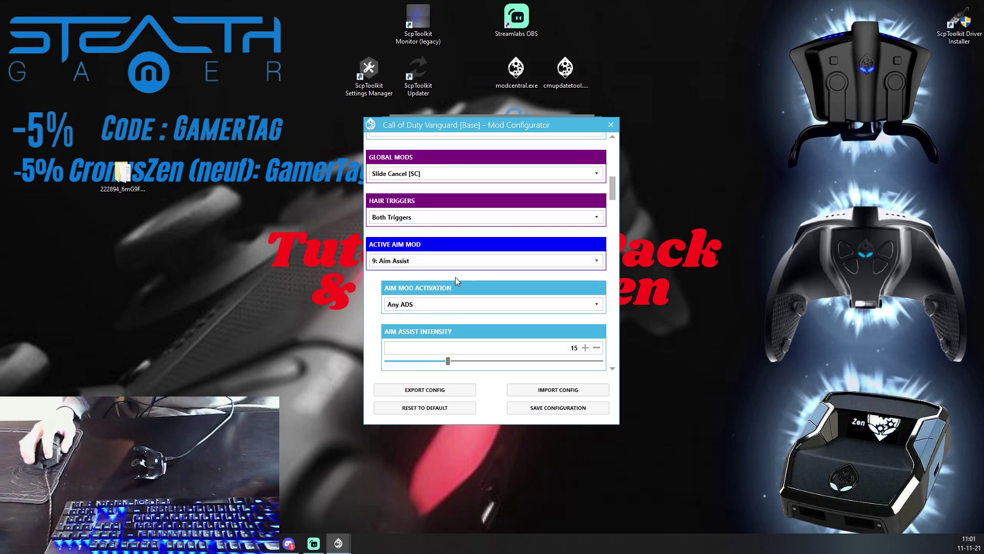
pyautogui.click(400, 304)
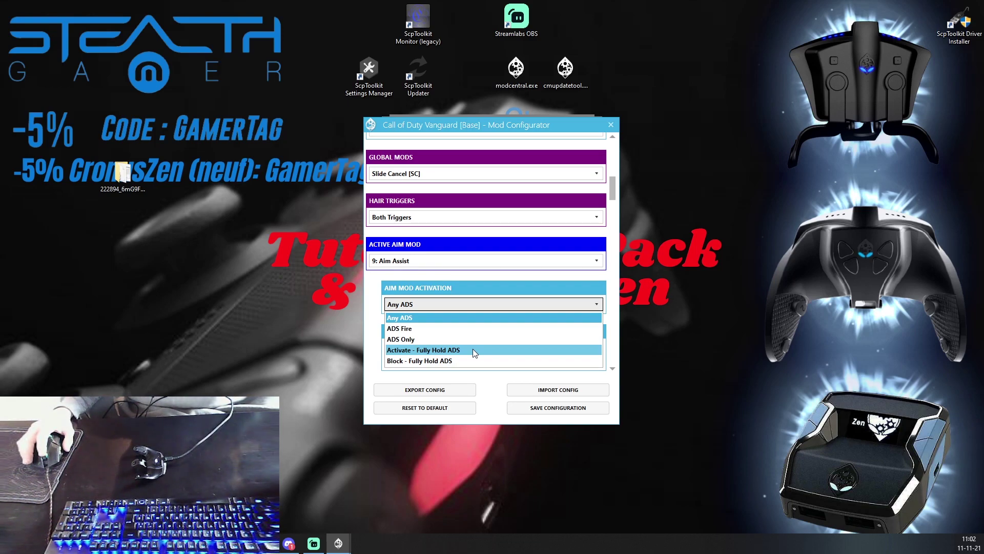
pyautogui.click(418, 328)
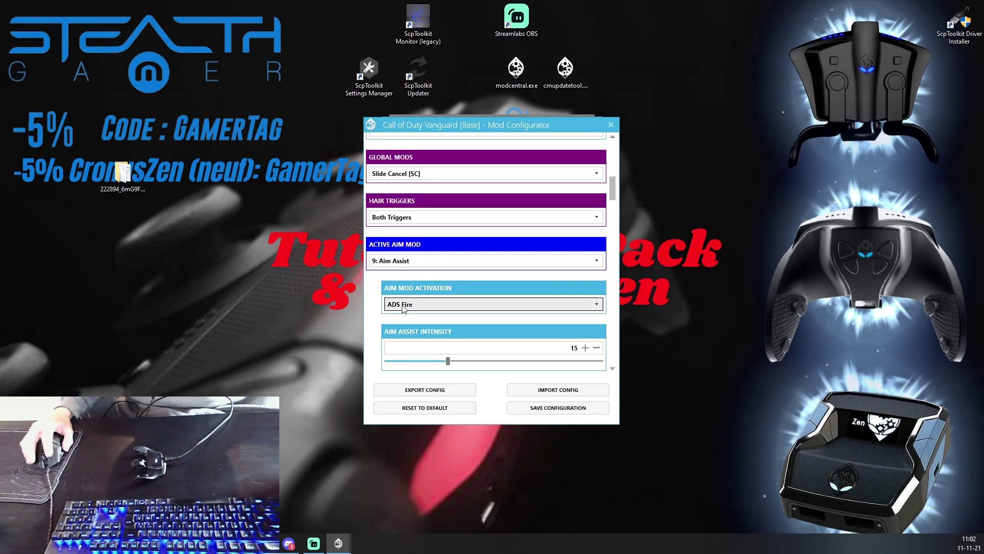
# - Switch the active aim mod to Disabled and back to 9: Aim Assist, keeping ADS Fire as its activation
pyautogui.click(408, 260)
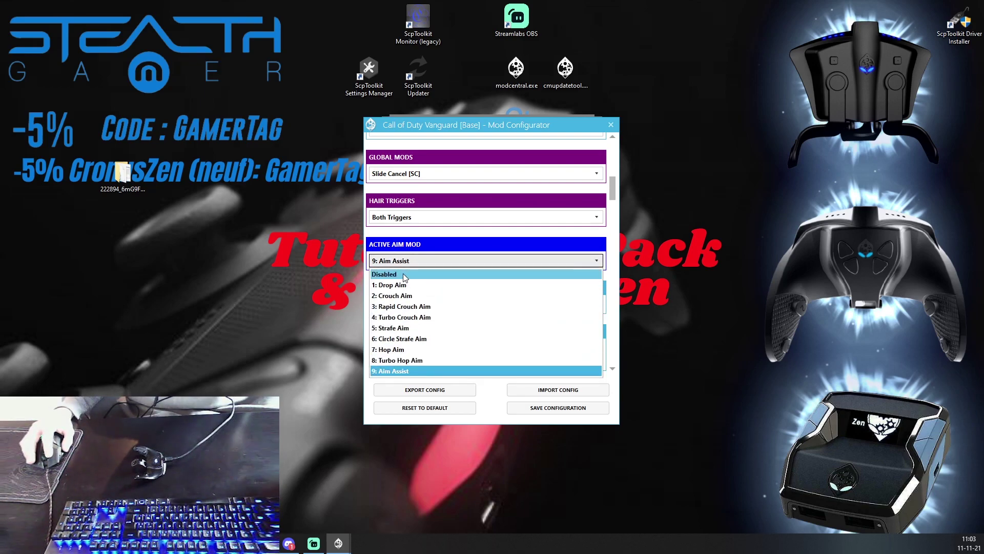
pyautogui.click(403, 273)
pyautogui.click(416, 260)
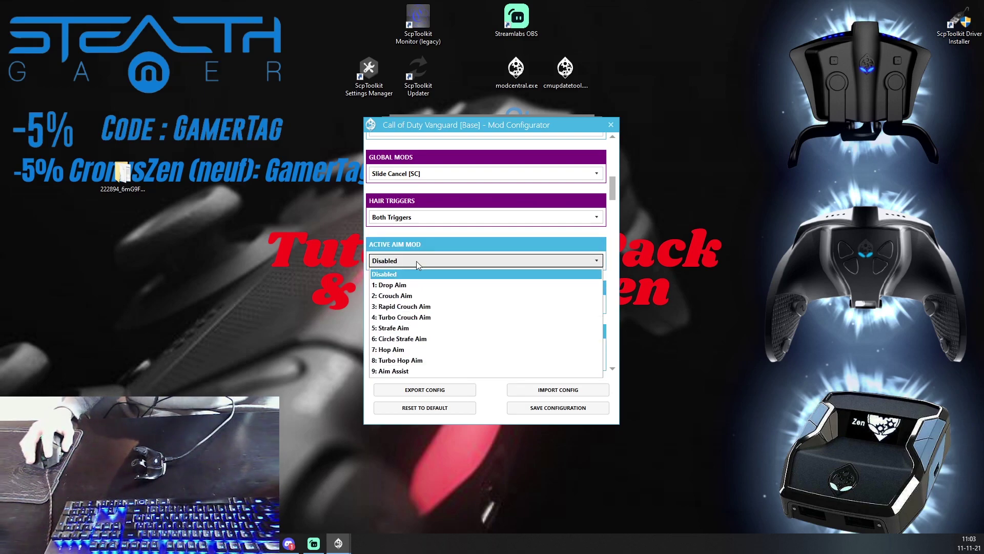
pyautogui.click(407, 367)
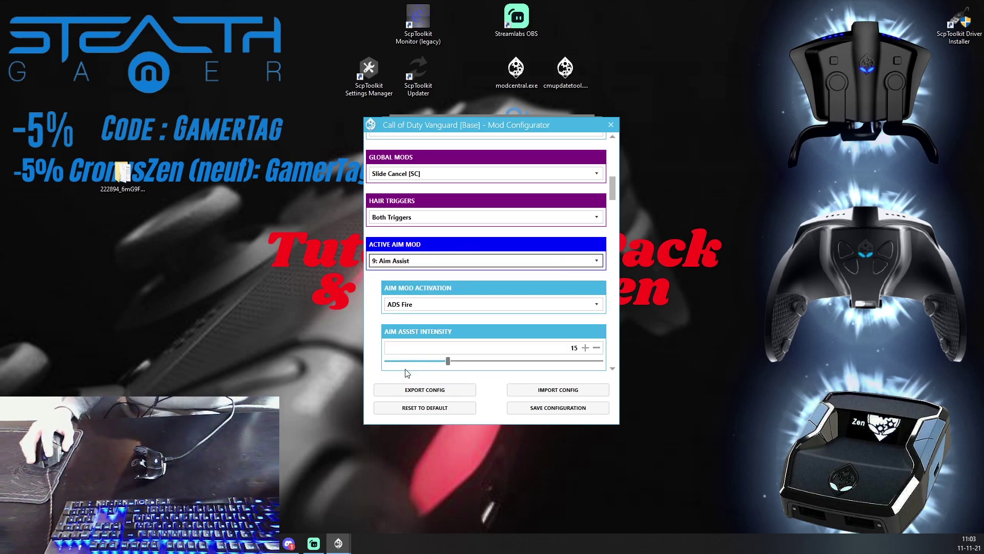
pyautogui.click(432, 307)
pyautogui.click(415, 328)
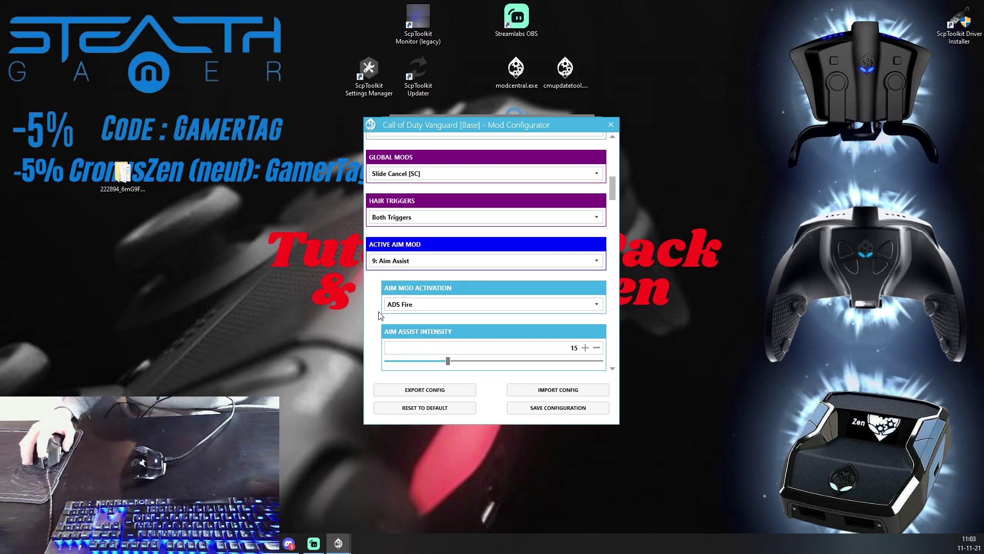
# - Set the active shot mod to 9: Aim Assist
pyautogui.scroll(-3, 381, 315)
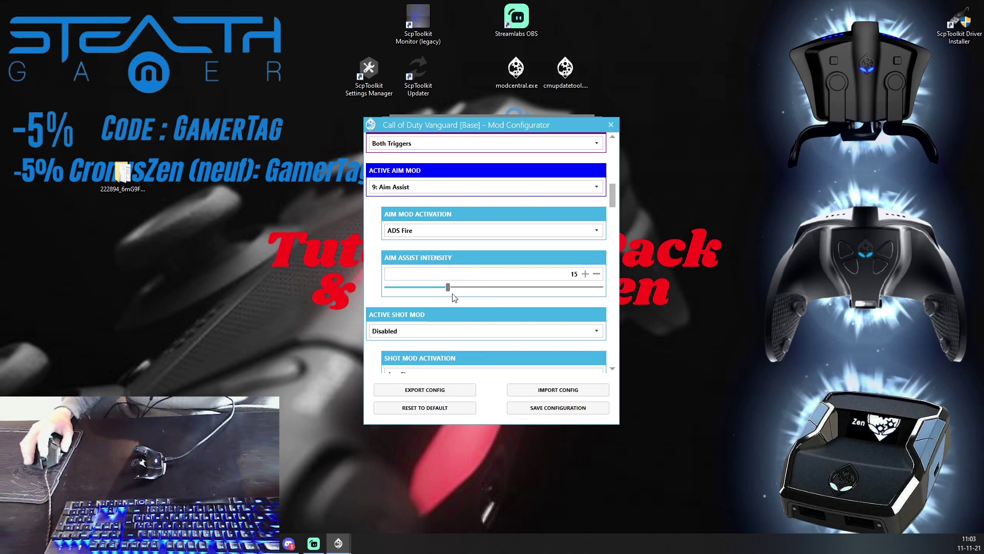
pyautogui.scroll(-2, 382, 240)
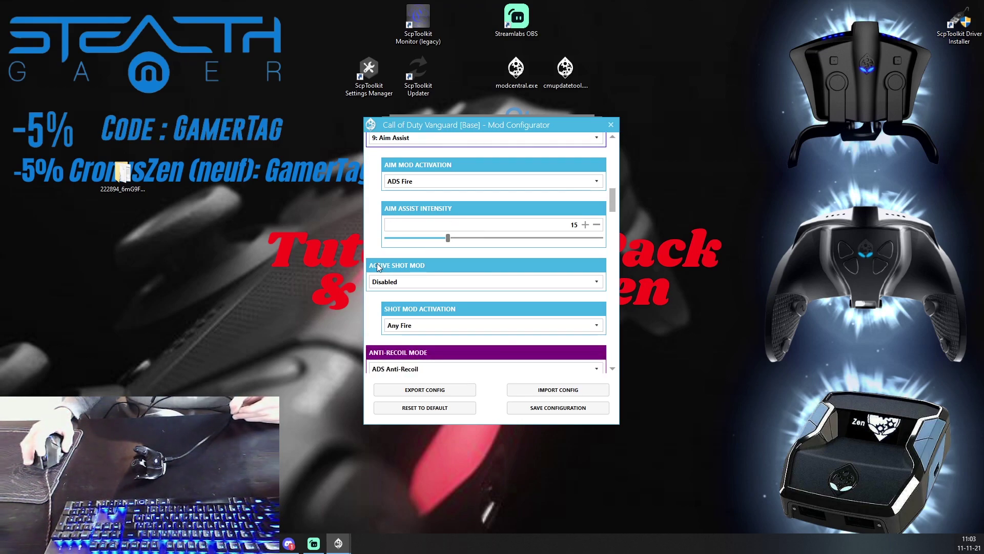
pyautogui.click(410, 232)
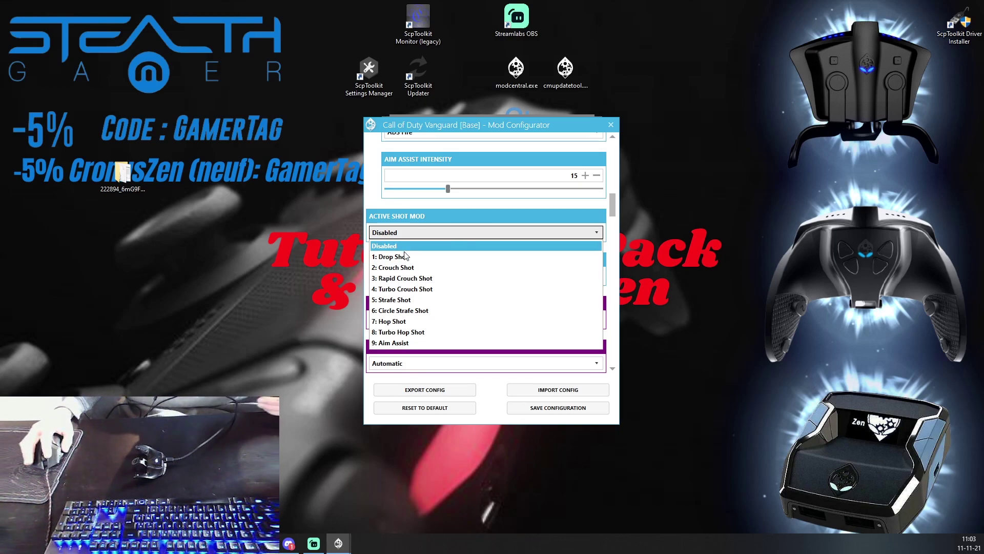
pyautogui.click(382, 188)
pyautogui.scroll(-1, 381, 188)
pyautogui.scroll(1, 389, 205)
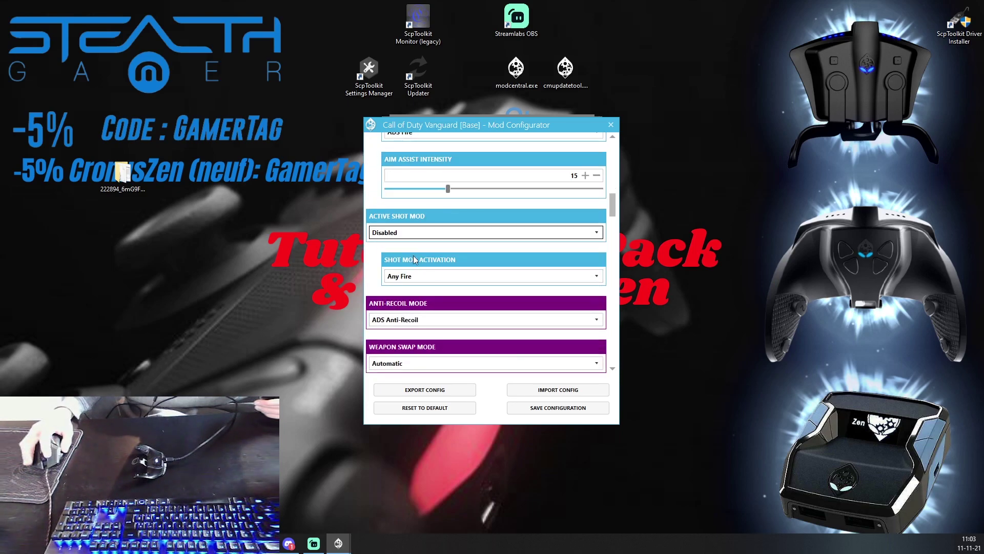
pyautogui.click(422, 232)
pyautogui.click(423, 341)
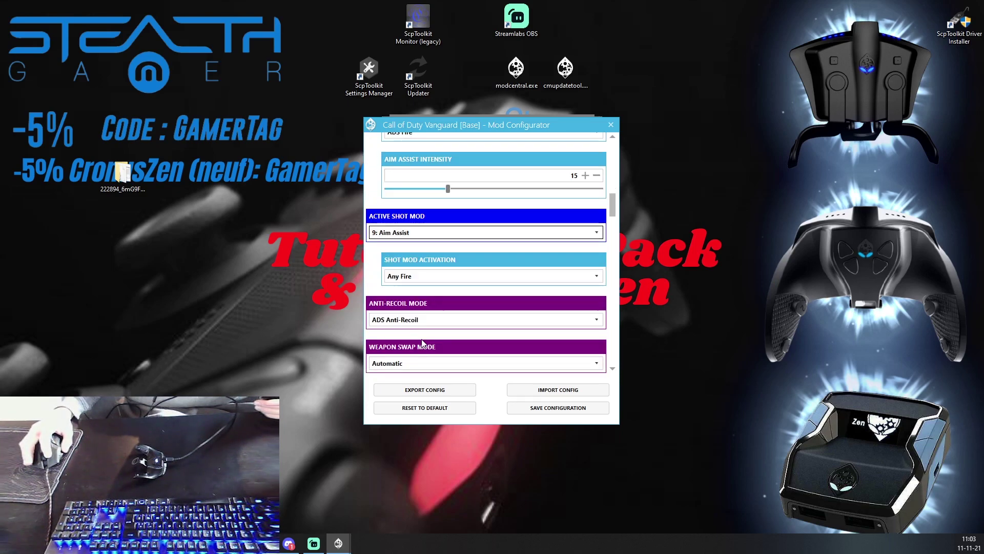
# - Try ADS Fire as the shot mod activation and set it back to Any Fire
pyautogui.click(413, 277)
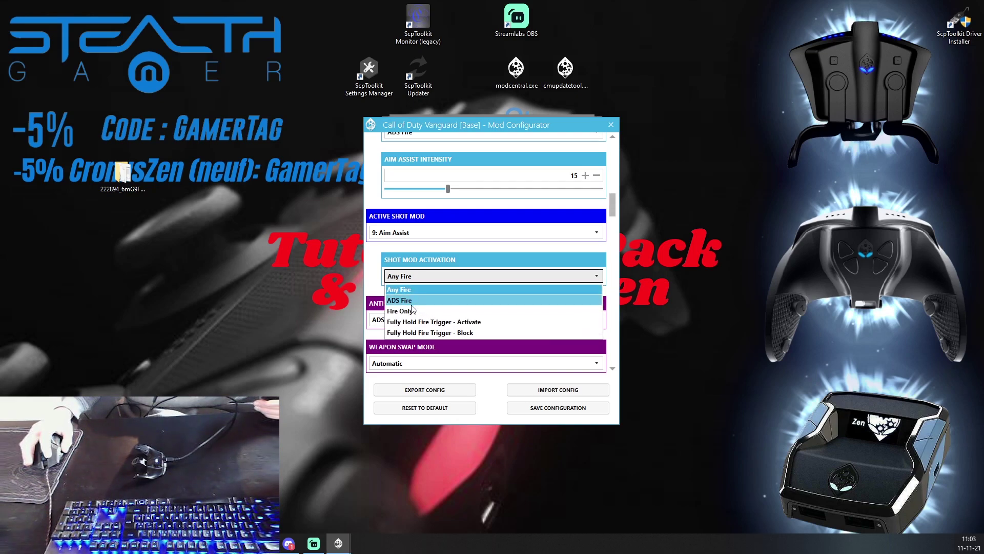
pyautogui.click(413, 301)
pyautogui.click(413, 277)
pyautogui.click(413, 291)
pyautogui.scroll(3, 378, 258)
pyautogui.scroll(-4, 380, 249)
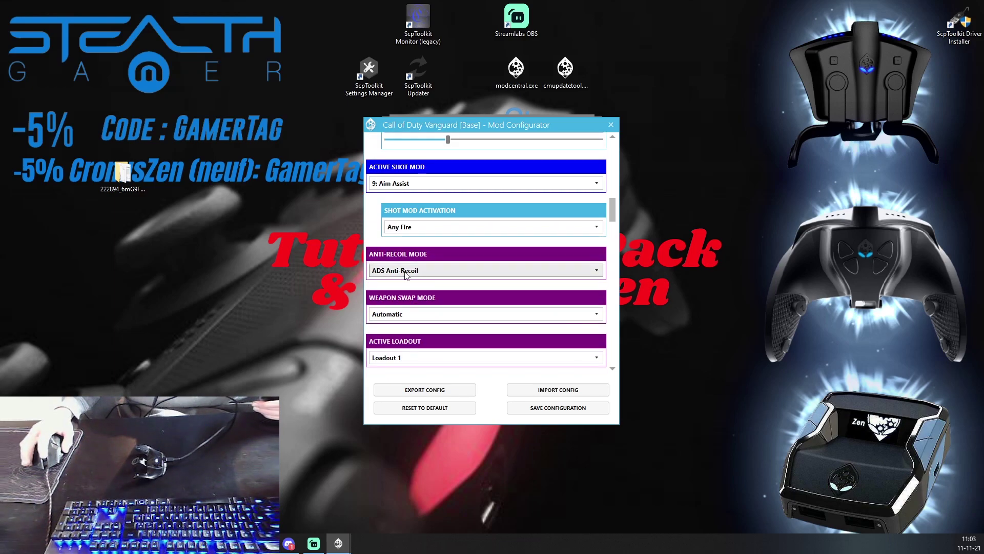
# - Set the anti-recoil mode to ADS Anti-Recoil
pyautogui.scroll(-1, 416, 262)
pyautogui.click(428, 243)
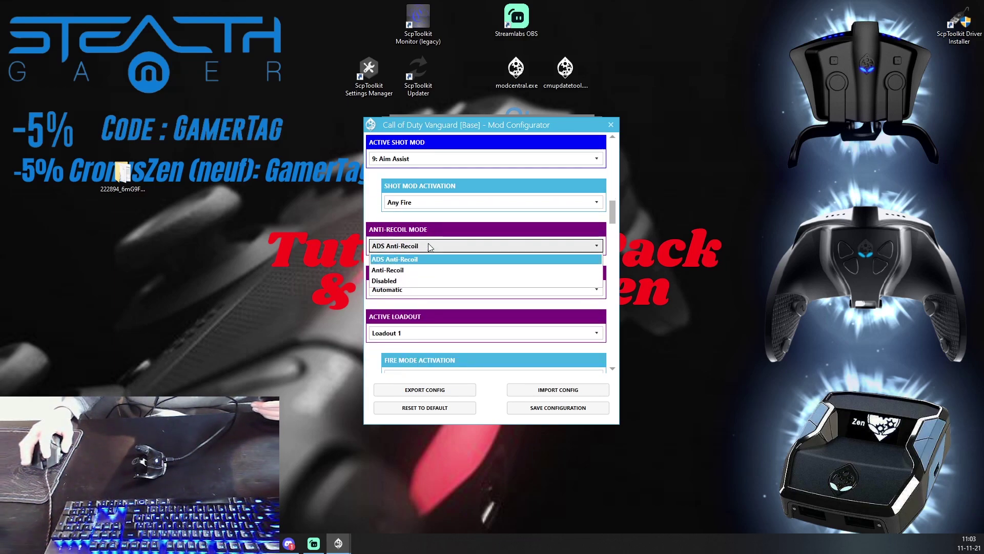
pyautogui.click(410, 260)
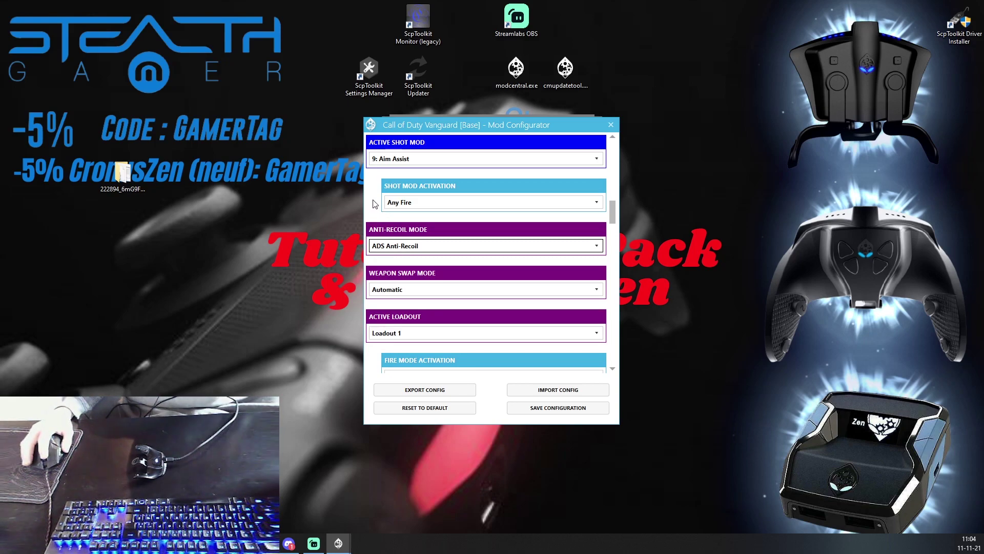
pyautogui.moveTo(381, 226)
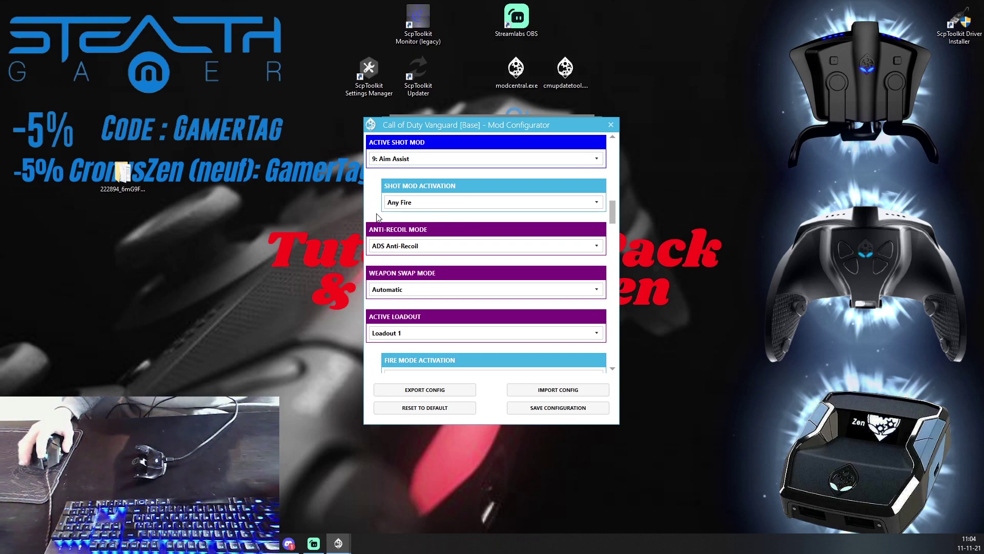
# - Try Manual as the weapon swap mode and set it back to Automatic
pyautogui.scroll(-2, 377, 216)
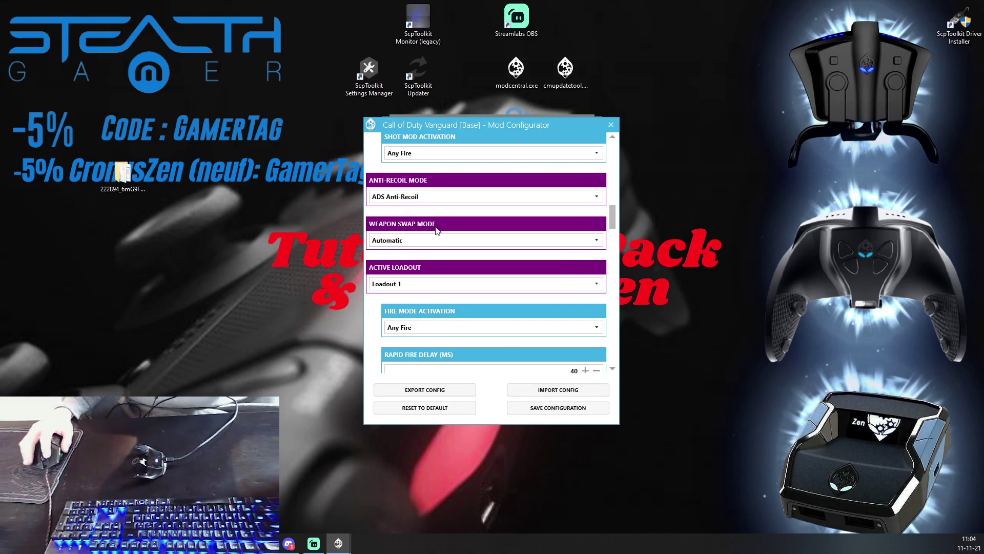
pyautogui.click(407, 239)
pyautogui.click(398, 253)
pyautogui.click(407, 238)
pyautogui.click(396, 264)
pyautogui.click(400, 244)
pyautogui.click(395, 254)
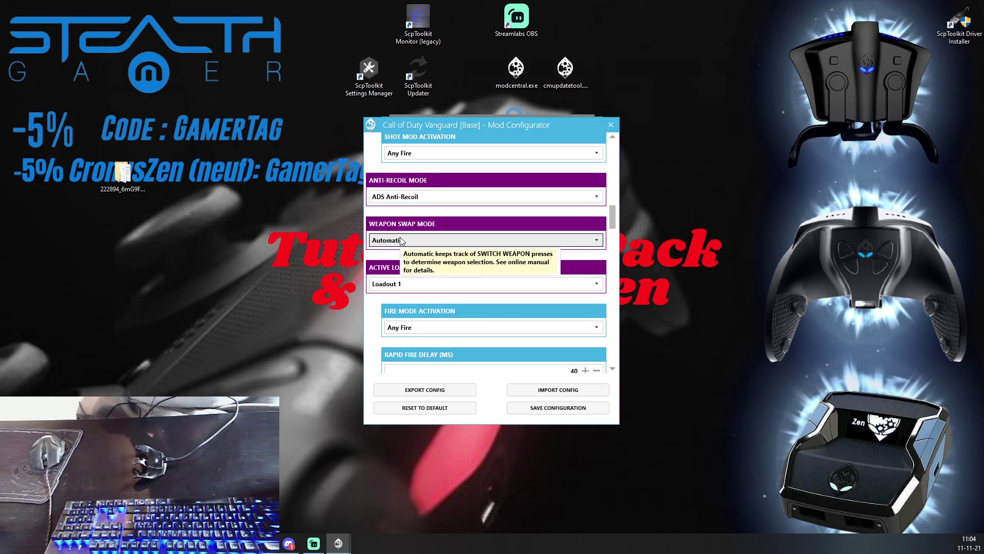
pyautogui.click(400, 241)
pyautogui.click(379, 244)
pyautogui.click(382, 244)
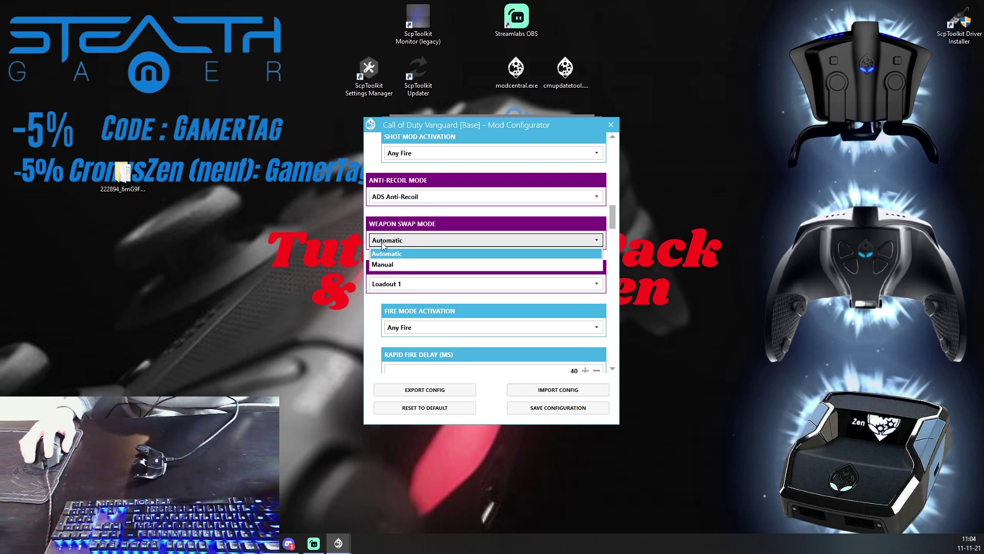
pyautogui.click(416, 251)
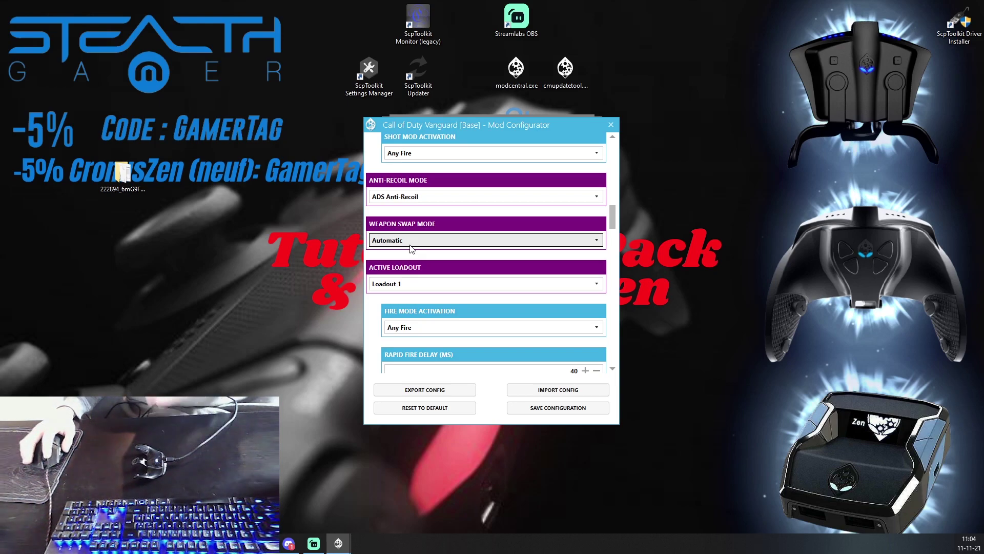
# - Set the active loadout to Loadout 1
pyautogui.scroll(-1, 410, 257)
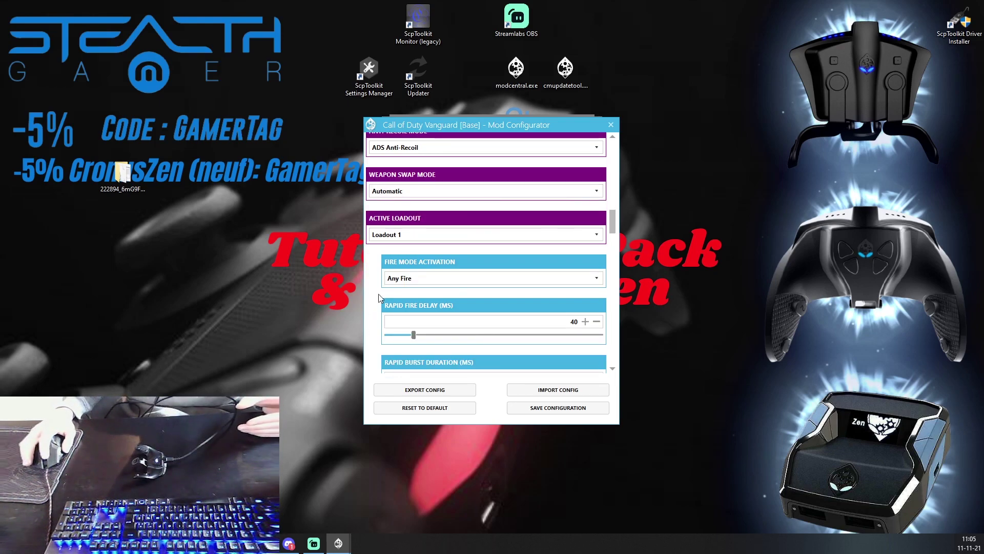
pyautogui.scroll(-3, 379, 266)
pyautogui.scroll(3, 380, 266)
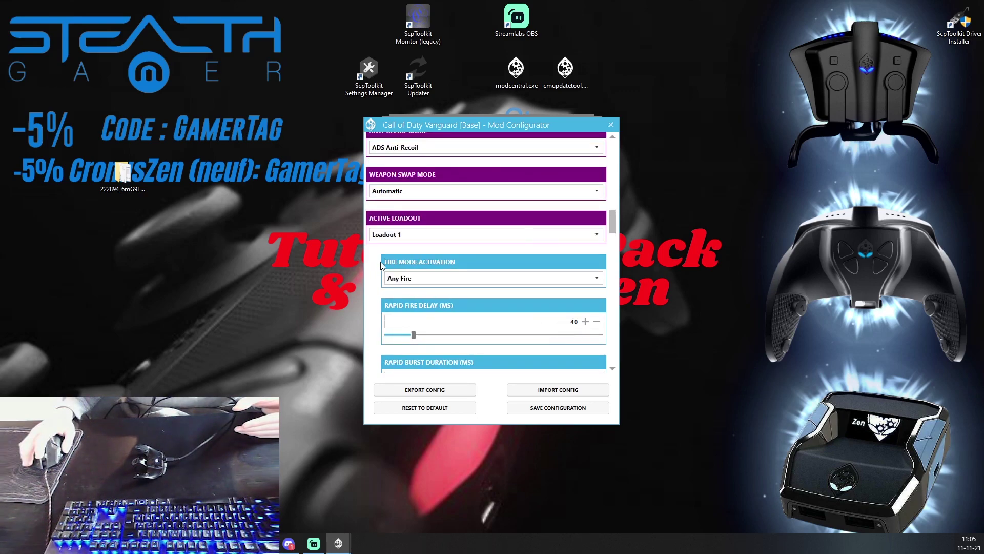
pyautogui.click(433, 238)
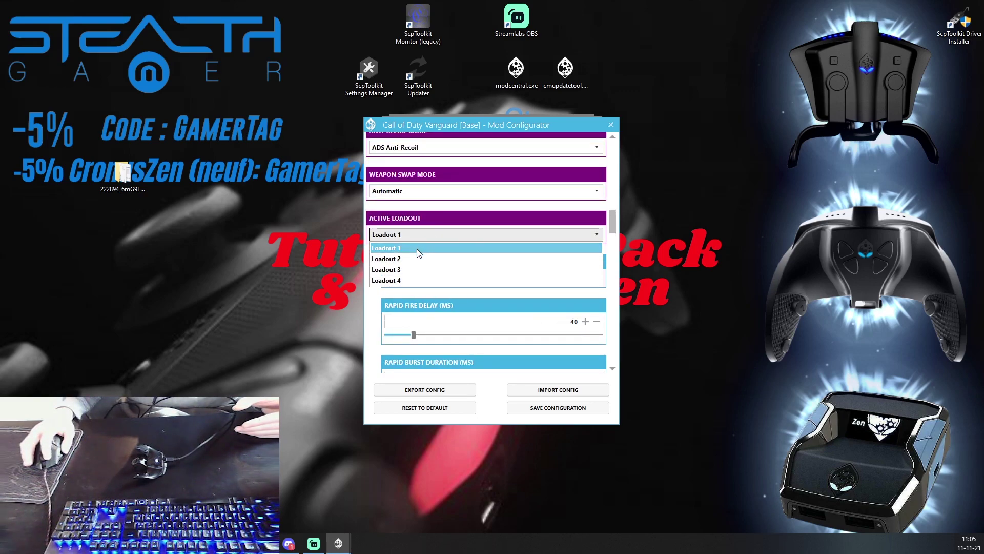
pyautogui.click(434, 247)
# - Set the Loadout 1 primary weapon to Regular Fire and look through its other fire modes
pyautogui.scroll(-5, 374, 265)
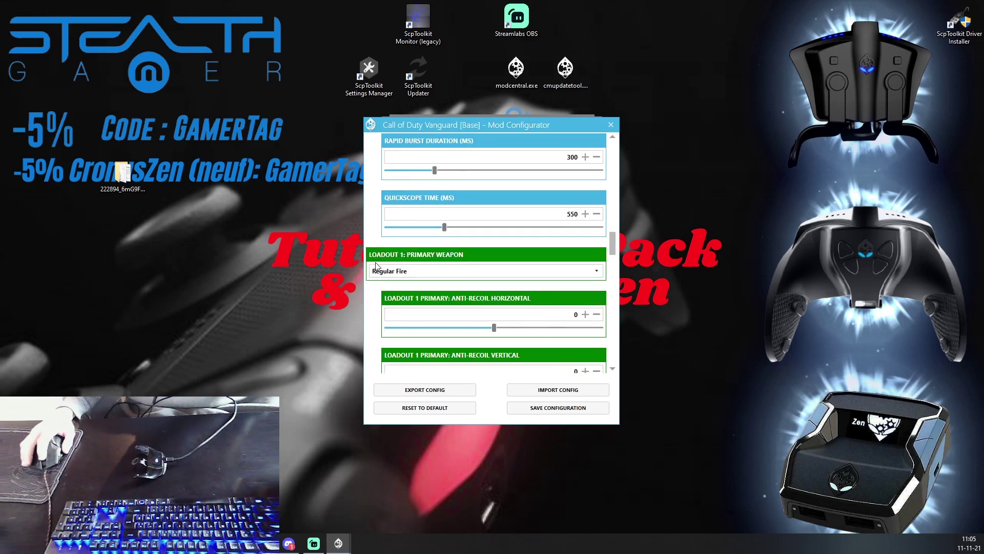
pyautogui.scroll(-1, 376, 266)
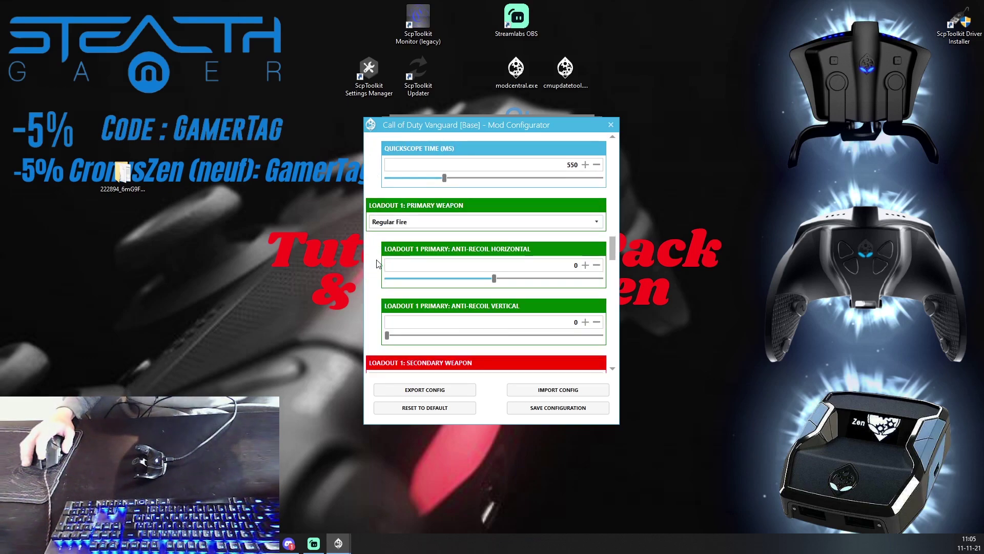
pyautogui.scroll(1, 385, 271)
pyautogui.scroll(-1, 389, 267)
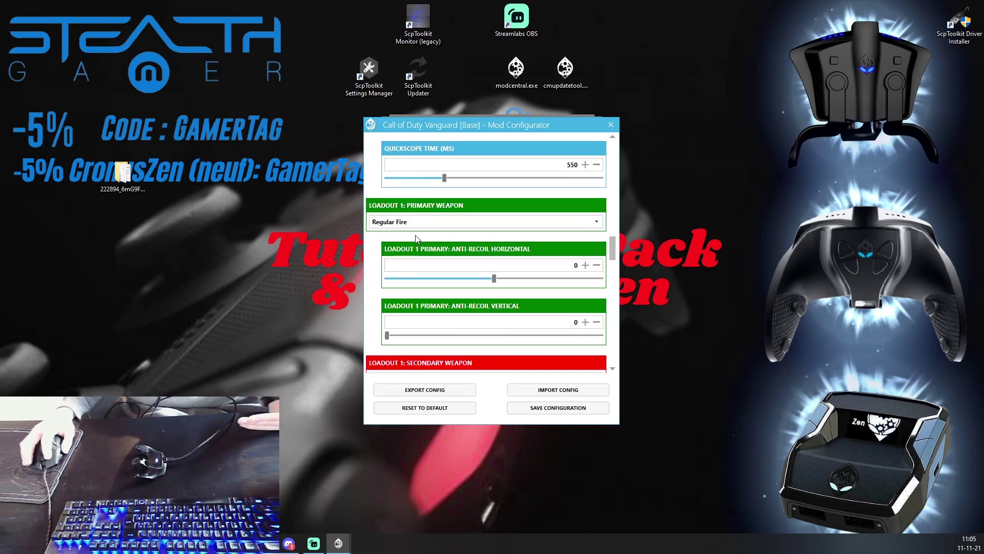
pyautogui.click(428, 227)
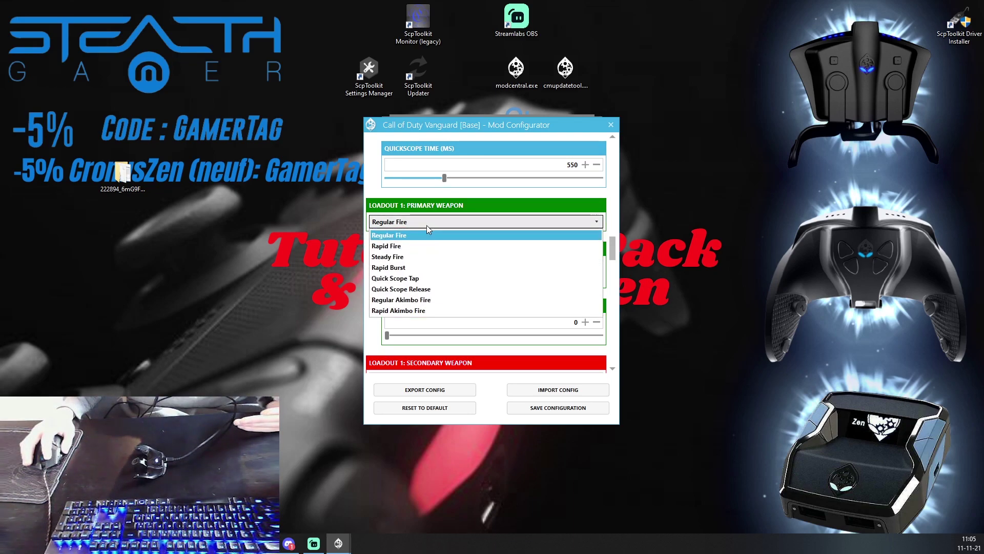
pyautogui.click(436, 236)
pyautogui.click(434, 223)
pyautogui.click(434, 235)
pyautogui.click(433, 225)
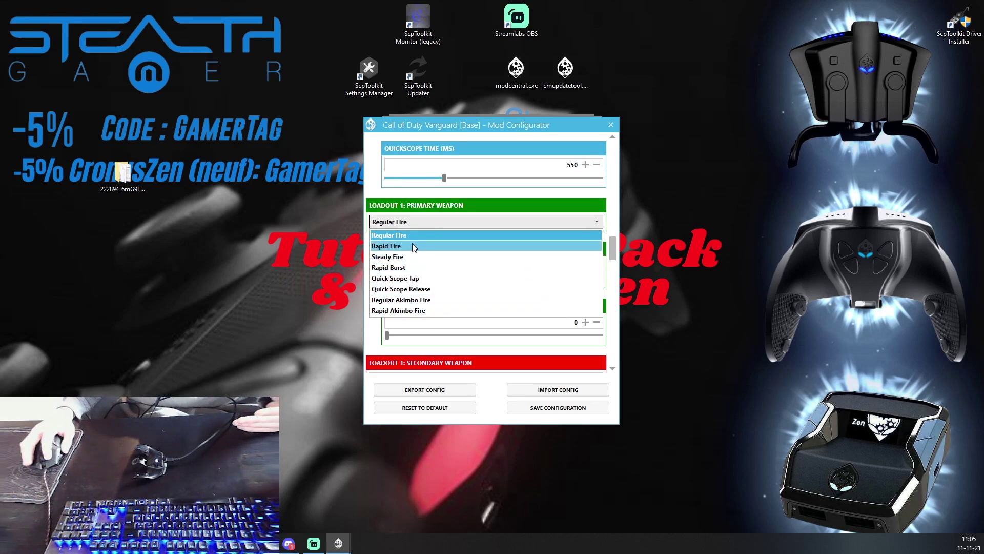
pyautogui.click(395, 191)
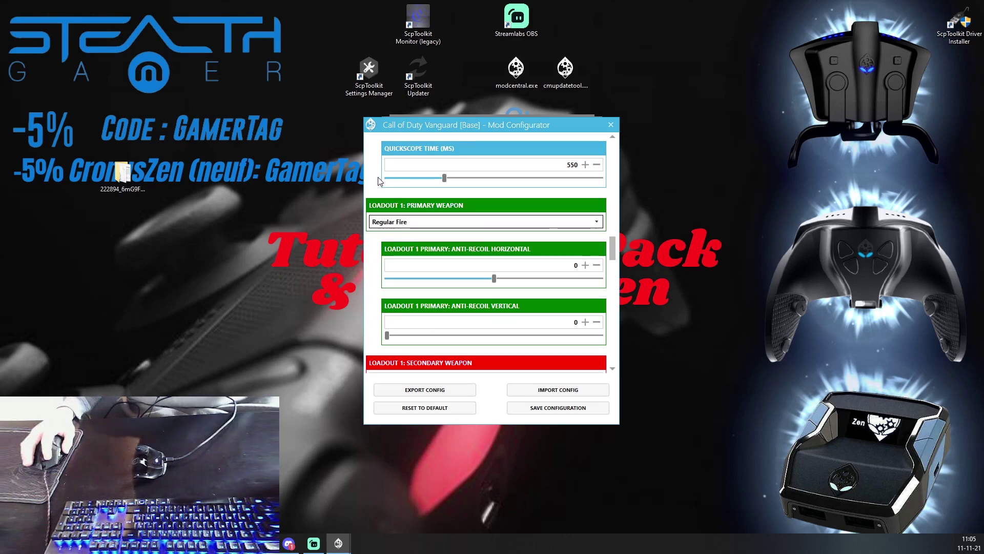
# - Review the fire mode activation, rapid fire delay, rapid burst duration and quickscope time settings
pyautogui.scroll(6, 384, 195)
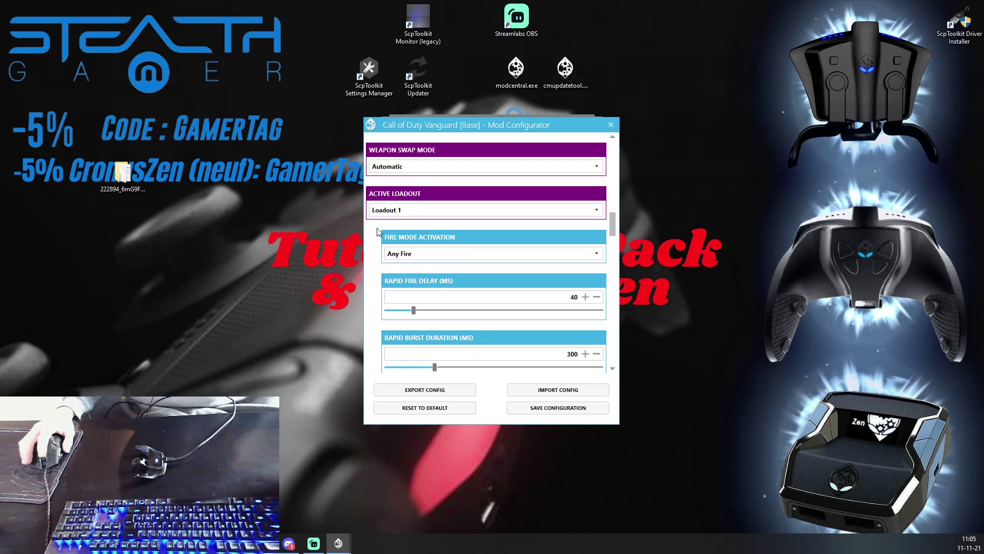
pyautogui.scroll(-5, 379, 241)
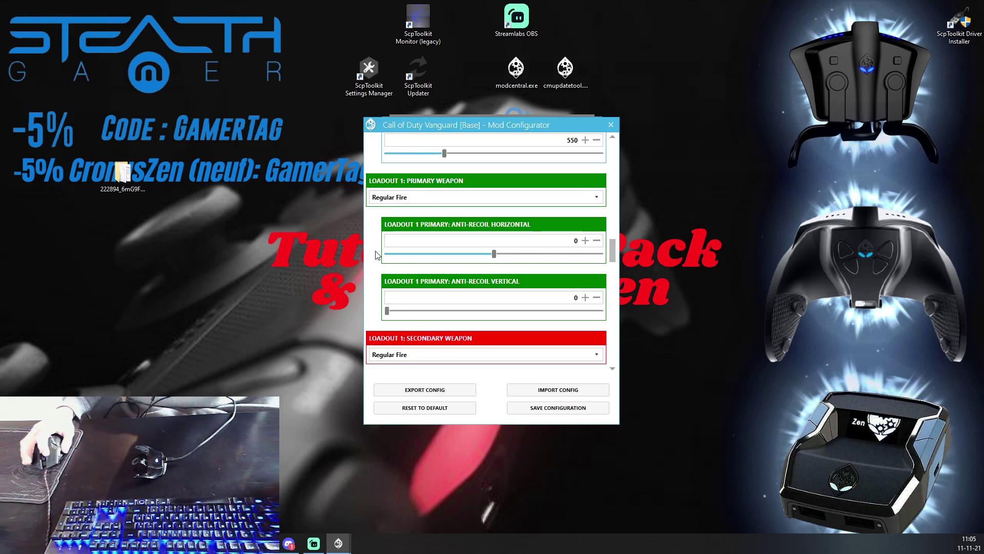
pyautogui.scroll(4, 373, 242)
pyautogui.scroll(1, 374, 242)
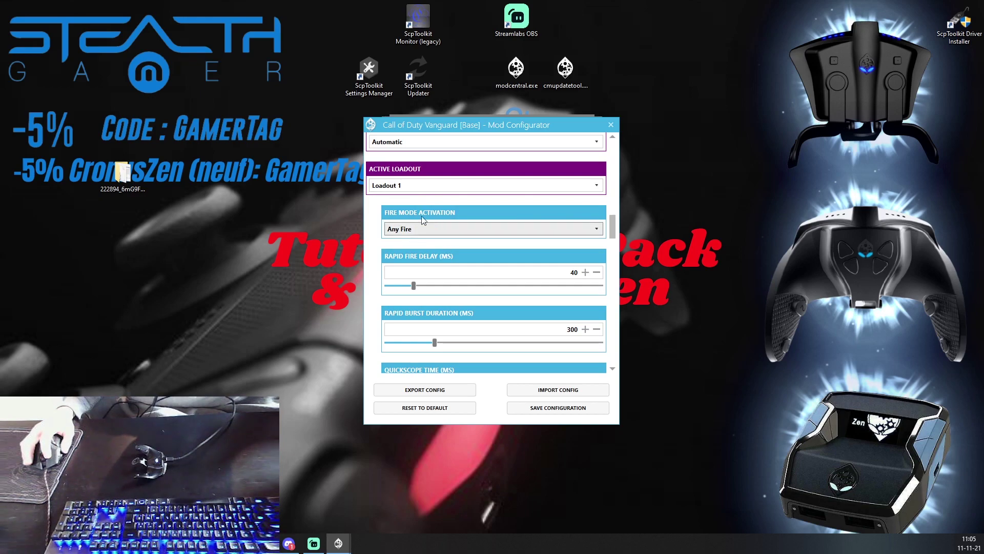
pyautogui.scroll(-3, 372, 262)
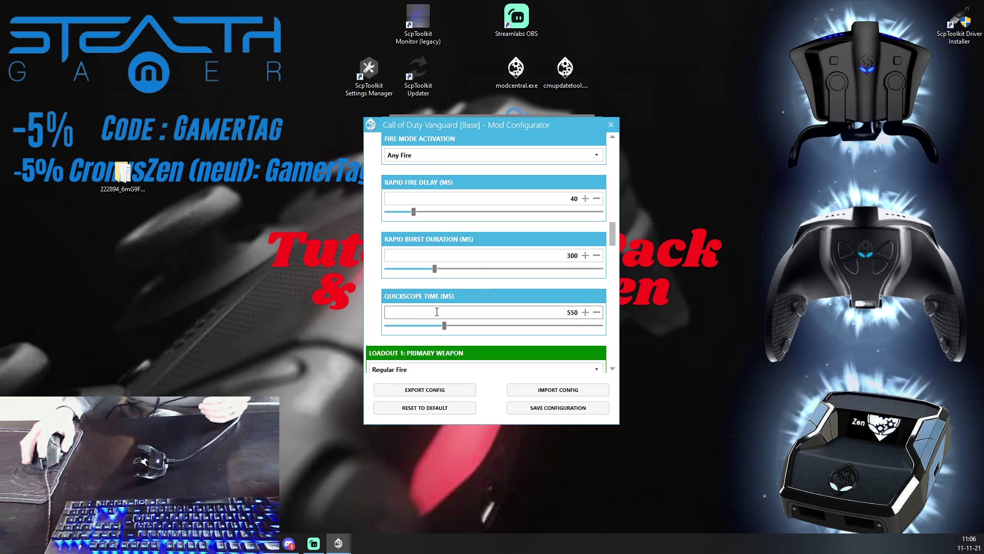
pyautogui.scroll(-1, 436, 312)
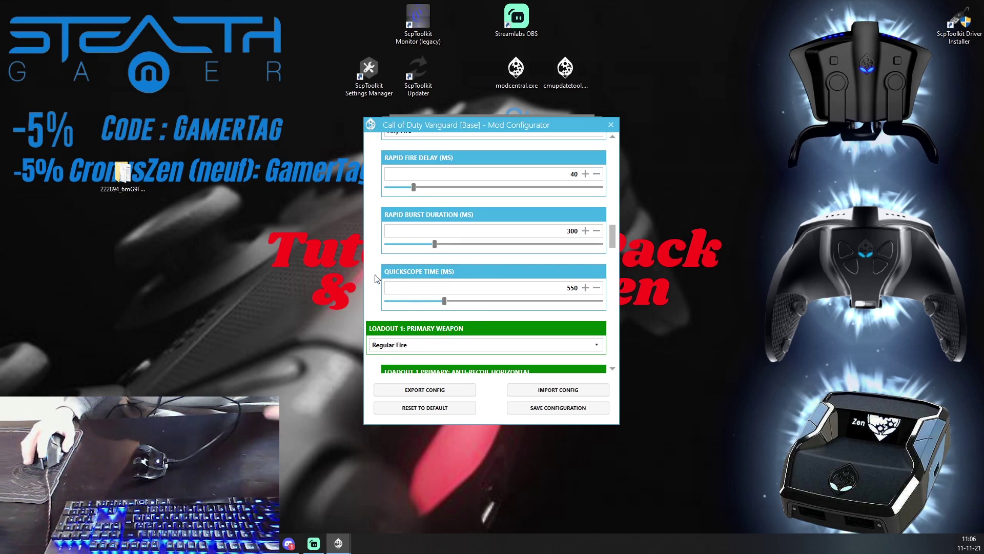
# - Review the primary and secondary weapon fire modes and anti-recoil values of Loadouts 1 to 4
pyautogui.scroll(-6, 376, 277)
pyautogui.scroll(-1, 375, 277)
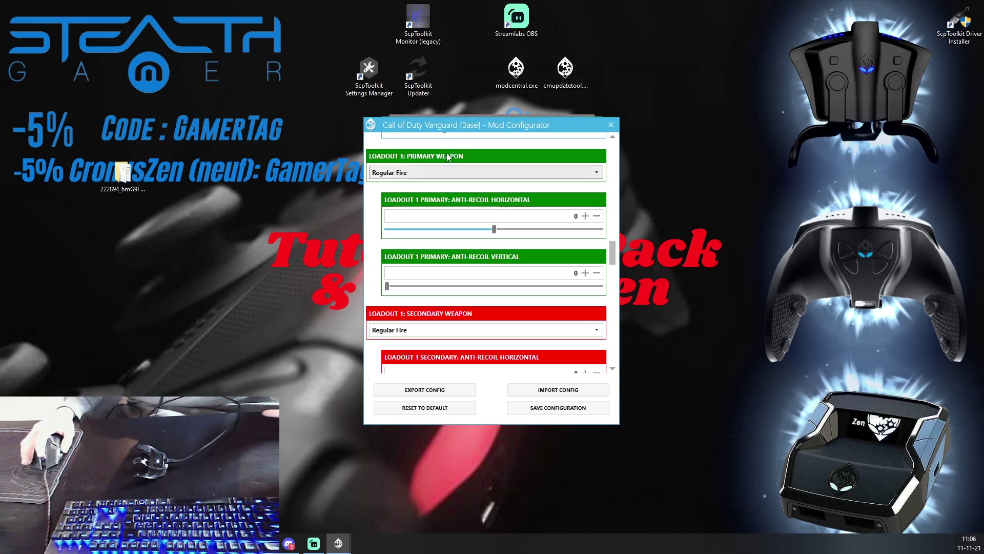
pyautogui.scroll(-1, 444, 314)
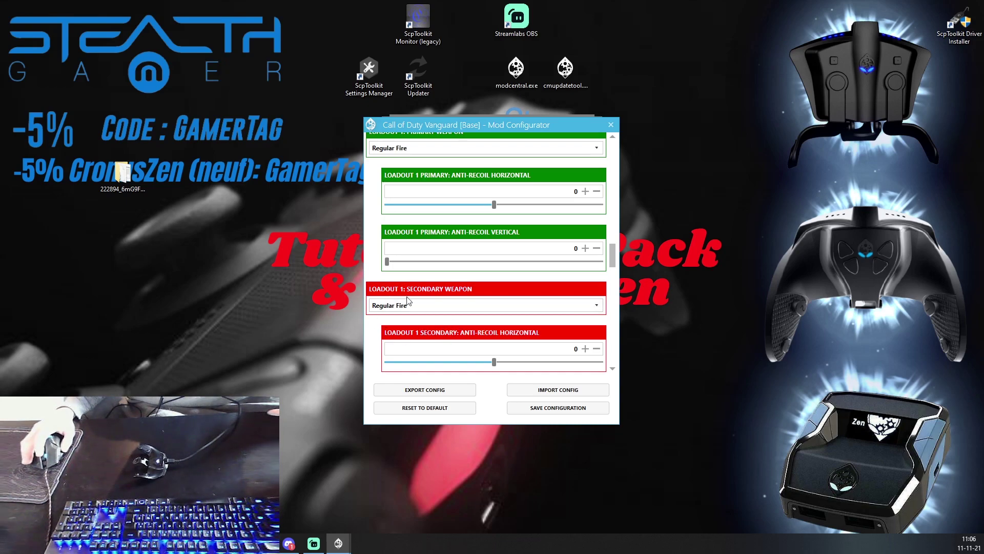
pyautogui.scroll(1, 379, 231)
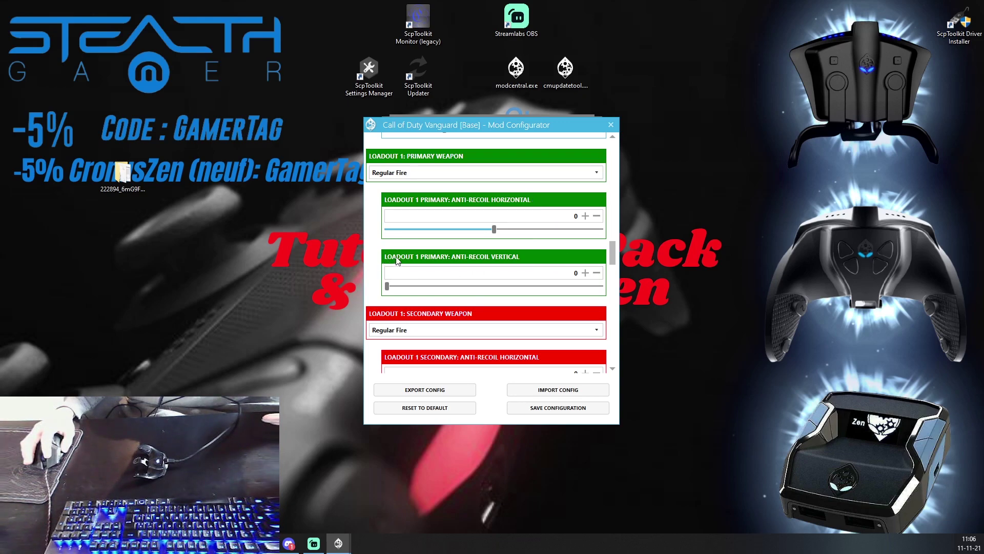
pyautogui.scroll(-2, 406, 260)
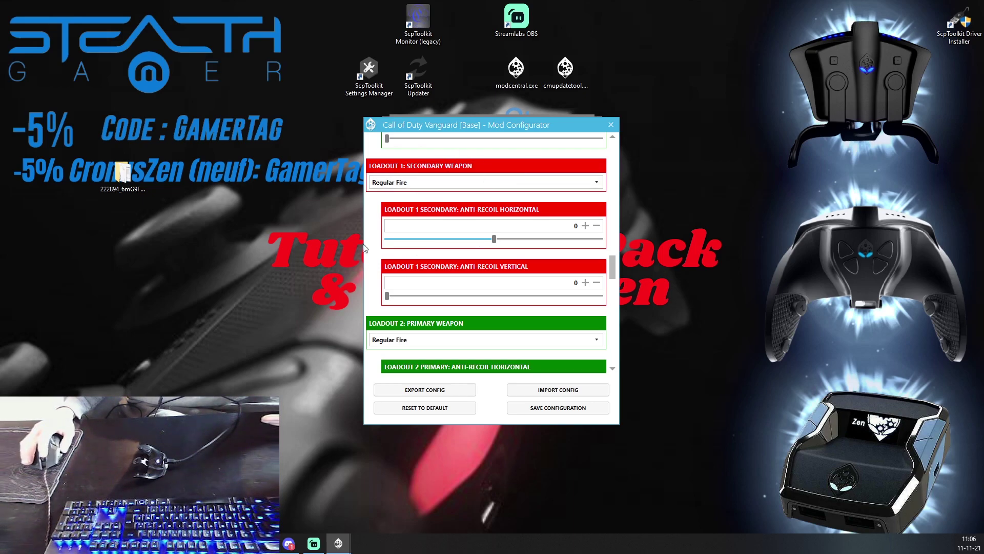
pyautogui.scroll(-1, 375, 238)
pyautogui.scroll(-1, 375, 238)
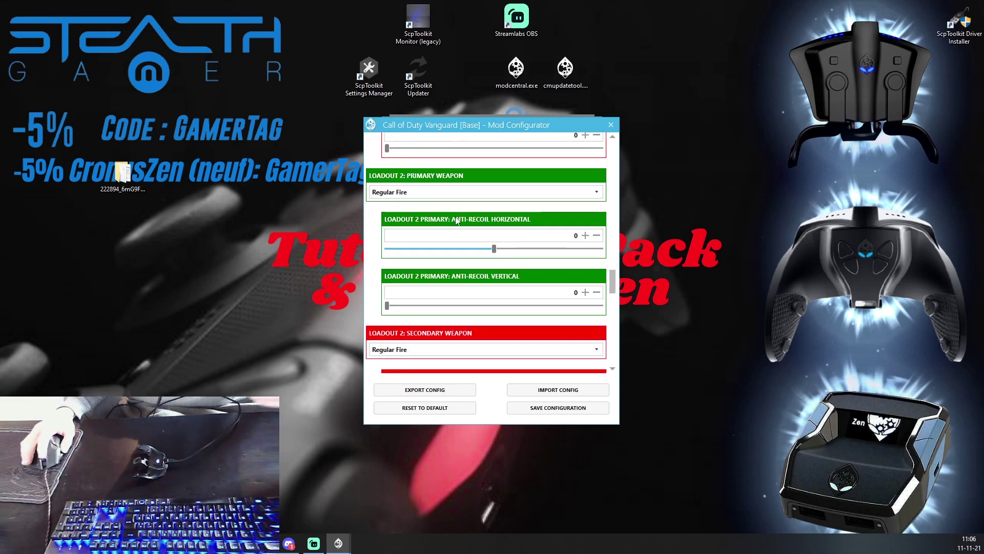
pyautogui.scroll(-5, 407, 232)
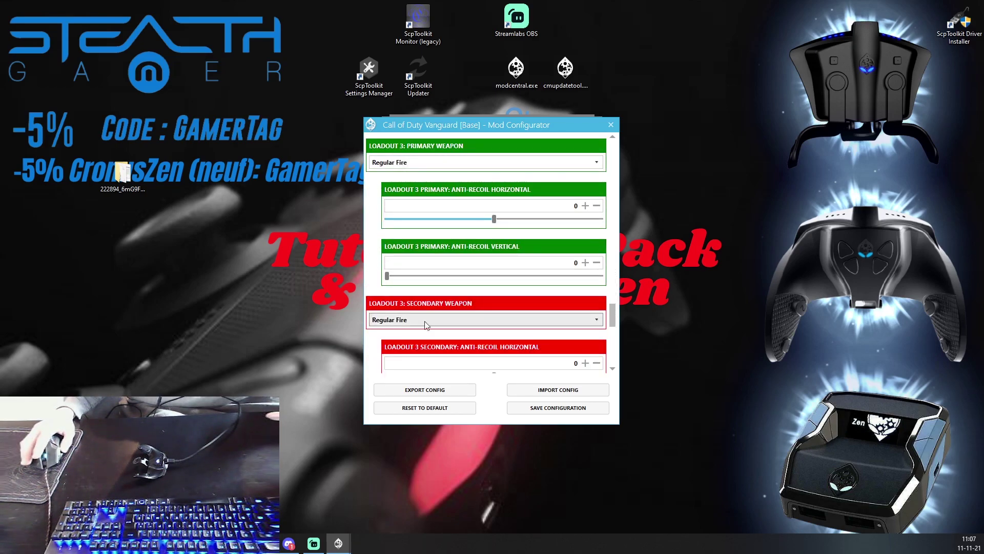
pyautogui.scroll(-4, 394, 264)
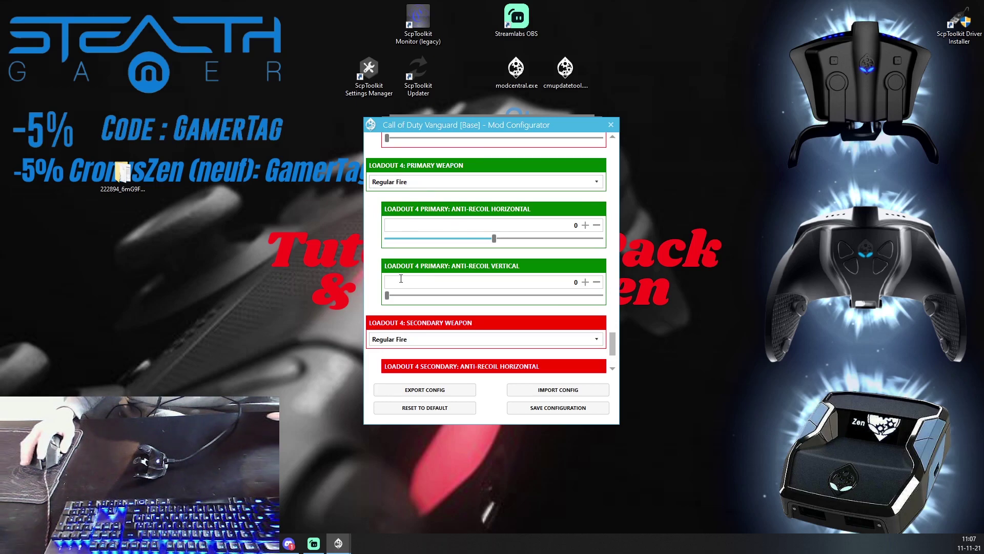
pyautogui.scroll(-2, 404, 285)
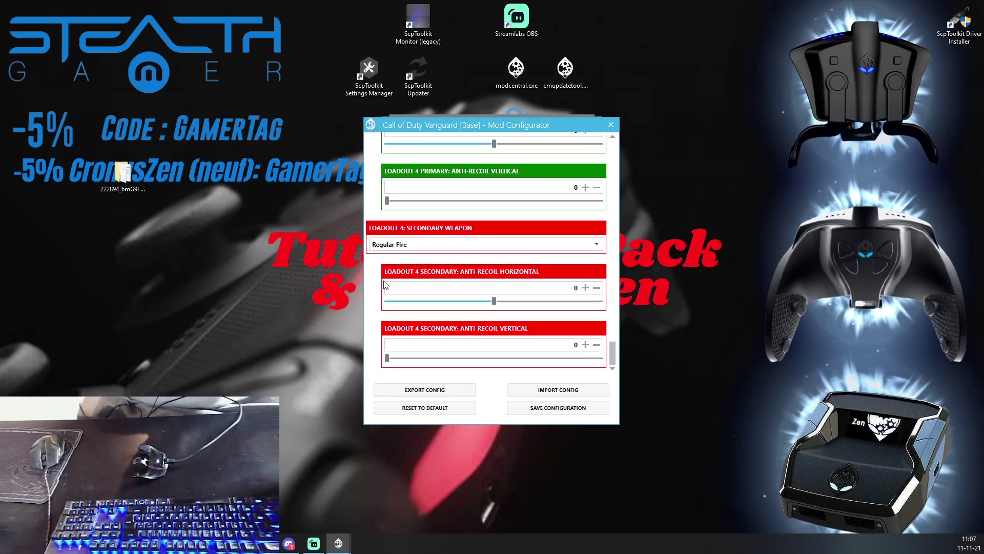
# - Save the mod configuration, write the game pack slots to the device and close the game pack window
pyautogui.click(528, 407)
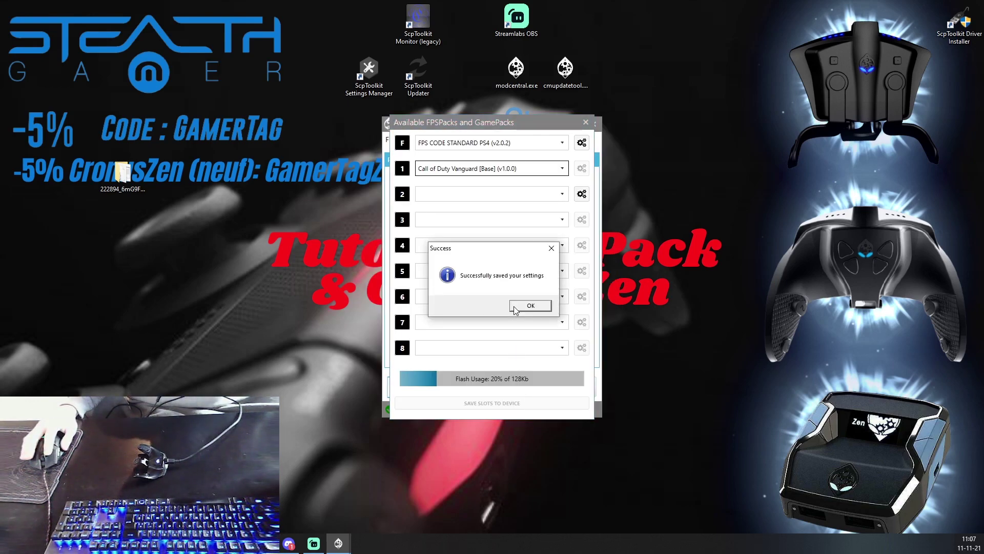
pyautogui.click(515, 309)
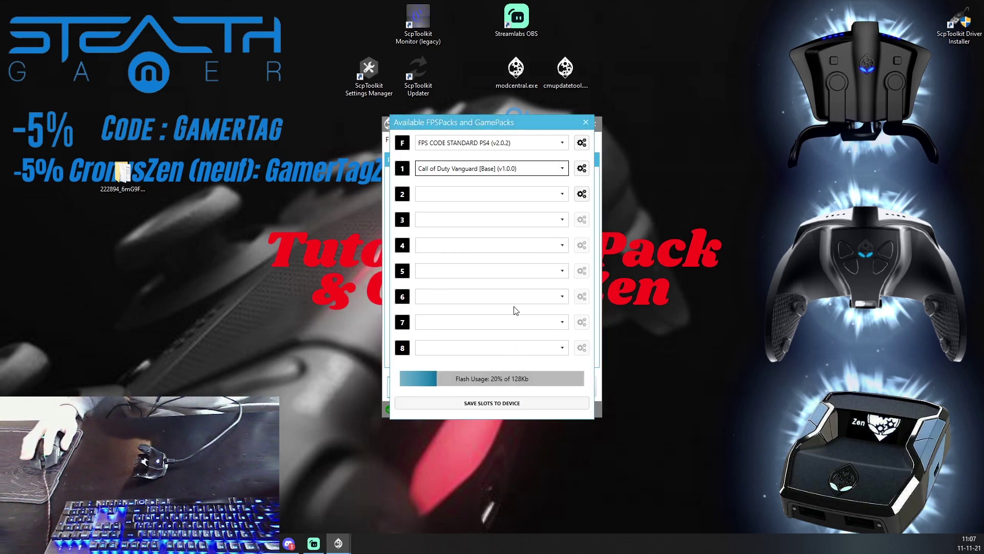
pyautogui.click(489, 405)
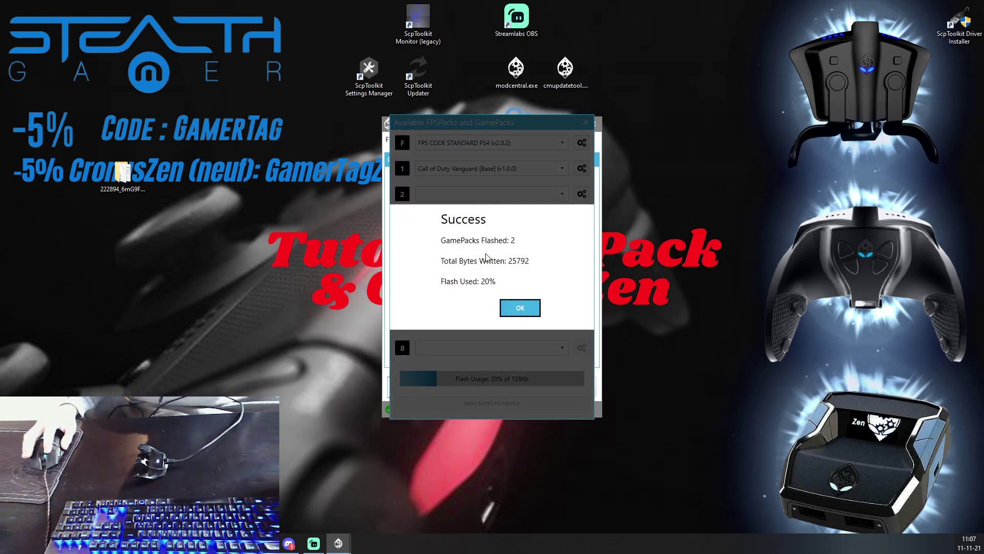
pyautogui.click(520, 308)
pyautogui.click(585, 122)
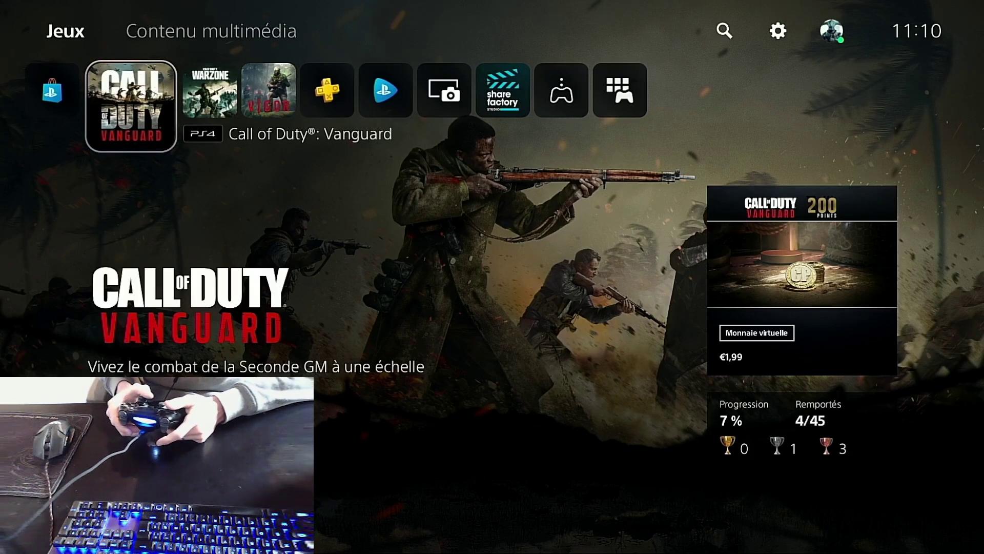
# - Open the settings (Paramètres) from the PlayStation home screen
pyautogui.press('Up')
pyautogui.press('Right')
pyautogui.press('Right')
pyautogui.press('Right')
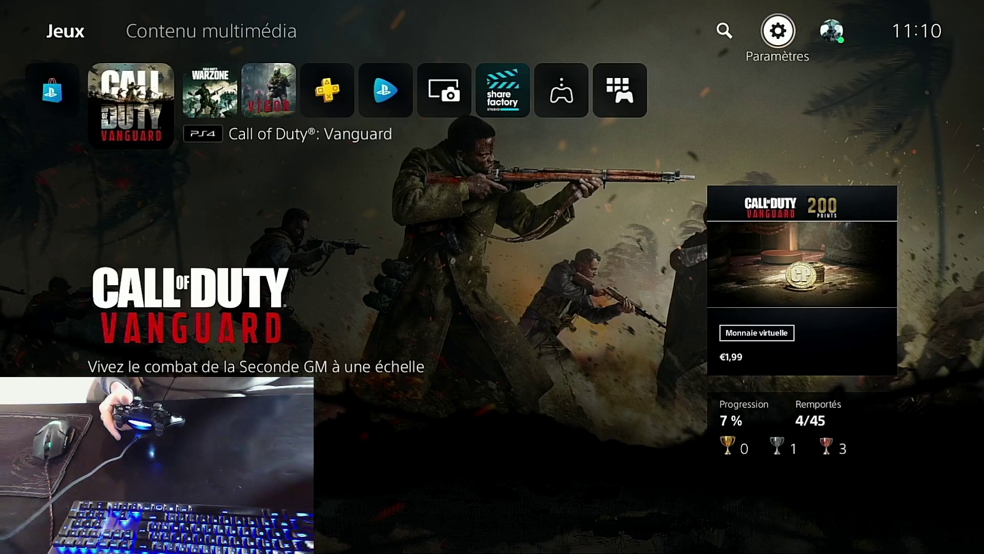
pyautogui.press('Return')
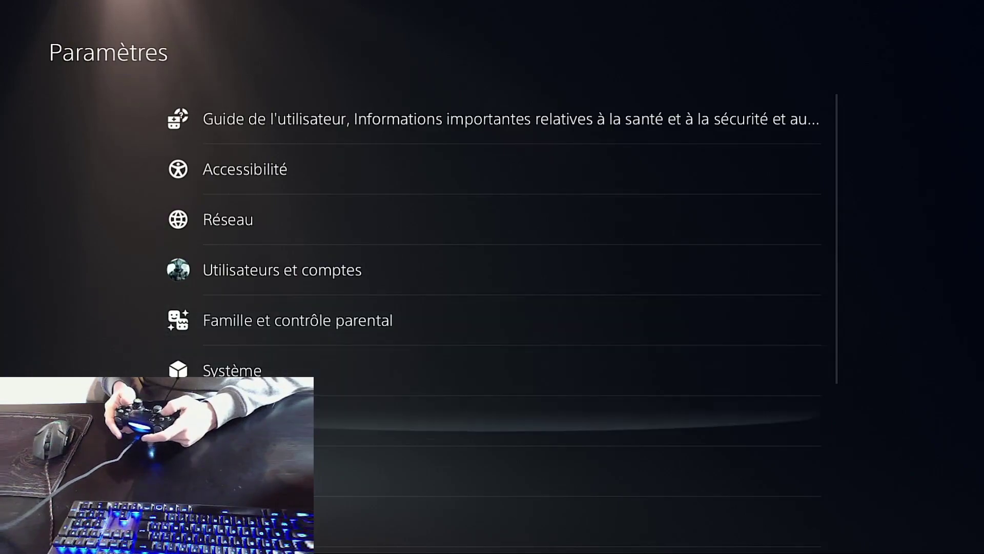
# - Open the controller settings (Manettes) within the accessories (Accessoires) section of the console settings
pyautogui.press('Down')
pyautogui.press('Down')
pyautogui.press('Down')
pyautogui.press('Down')
pyautogui.press('Down')
pyautogui.press('Up')
pyautogui.press('Down')
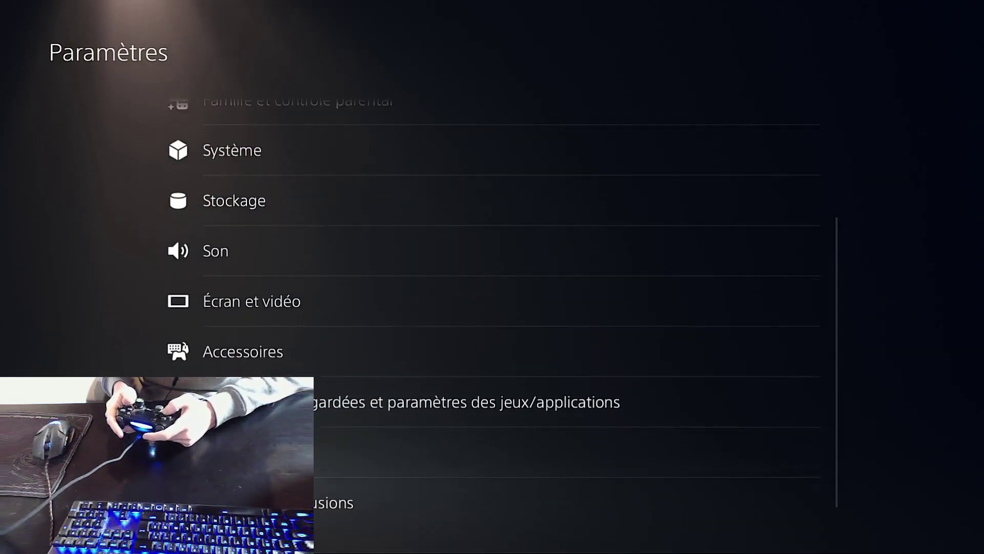
pyautogui.press('Up')
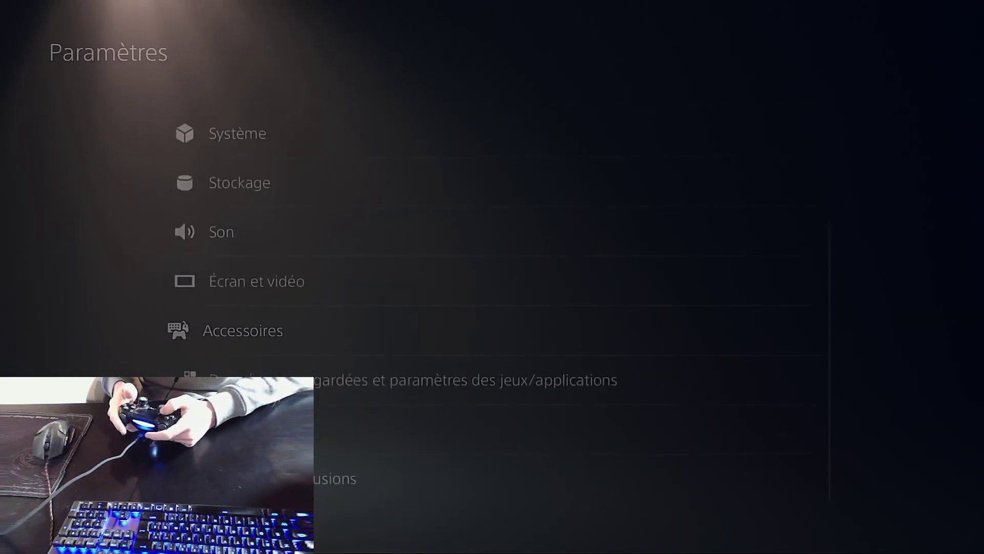
pyautogui.press('Return')
pyautogui.press('Down')
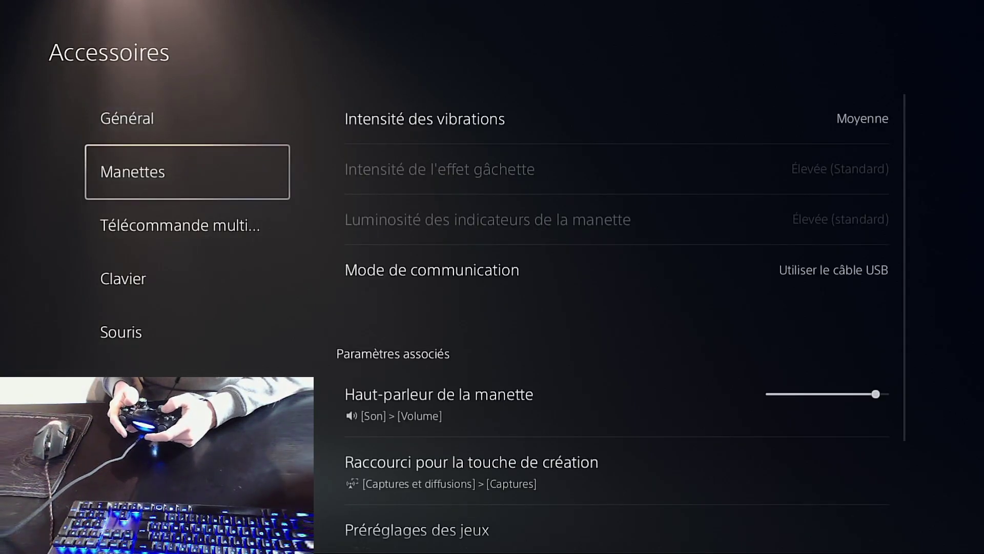
# - Set the controller's vibration intensity (Intensité des vibrations) to Moyenne and return to the main settings list
pyautogui.press('Right')
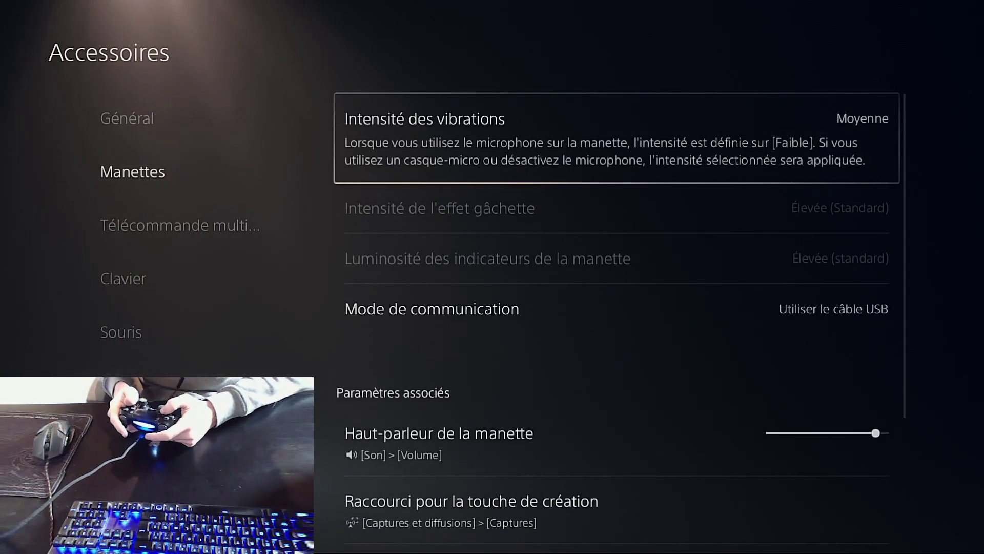
pyautogui.press('Return')
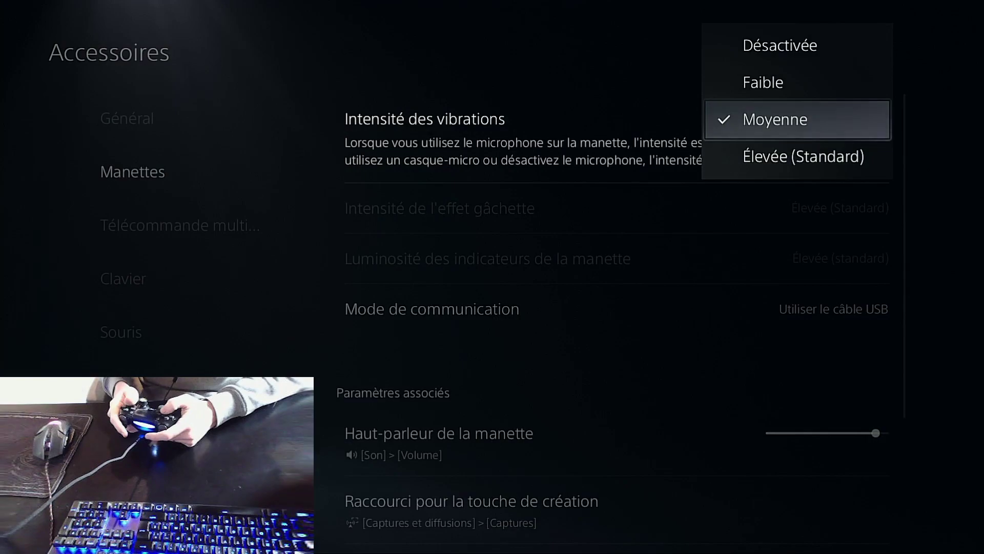
pyautogui.press('Down')
pyautogui.press('Up')
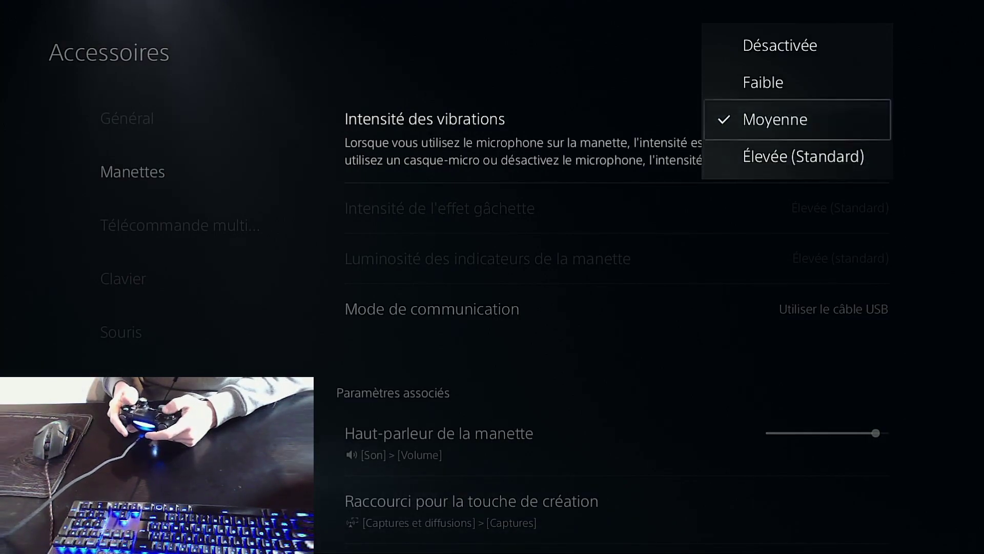
pyautogui.press('Return')
pyautogui.press('Left')
pyautogui.press('Escape')
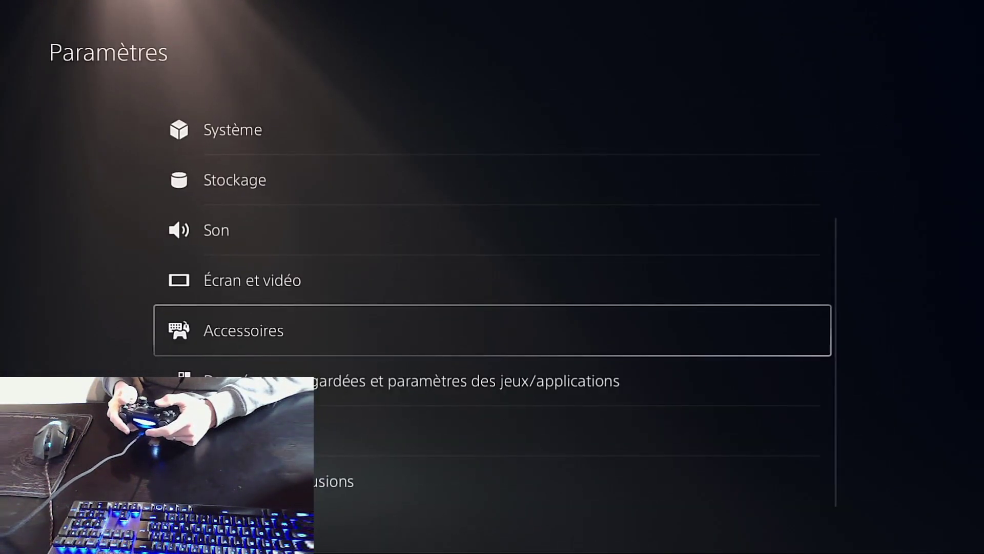